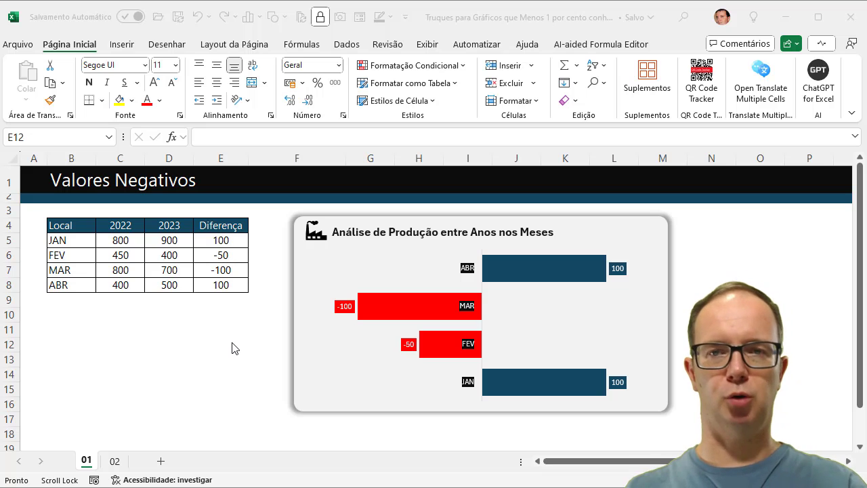
- Insert a clustered 2D bar chart of months and Diferença values, and move it over the table
click(232, 348)
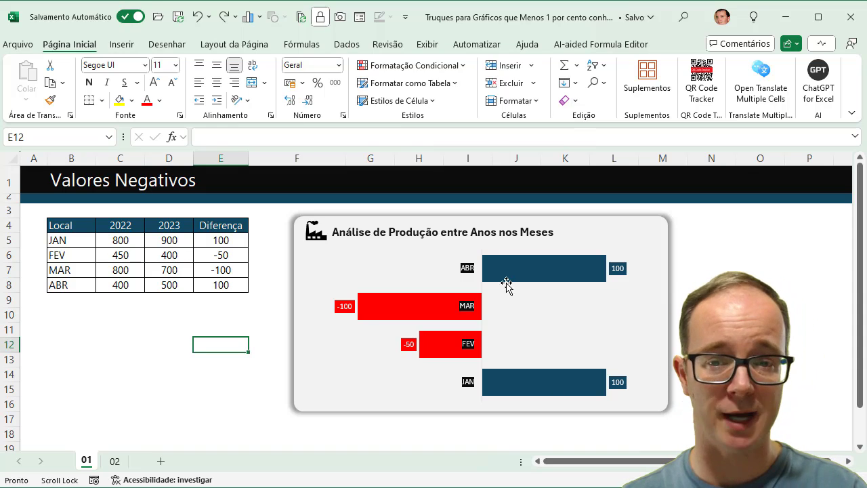
drag(69, 224, 68, 285)
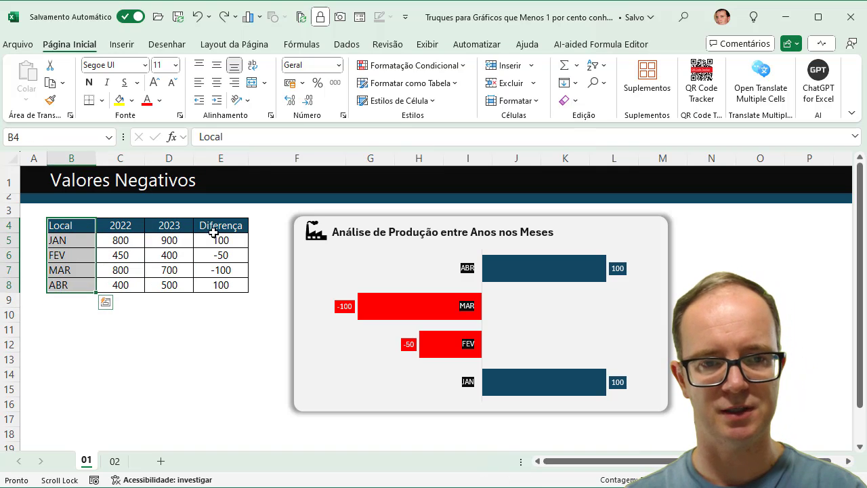
ctrl+drag(213, 232, 221, 284)
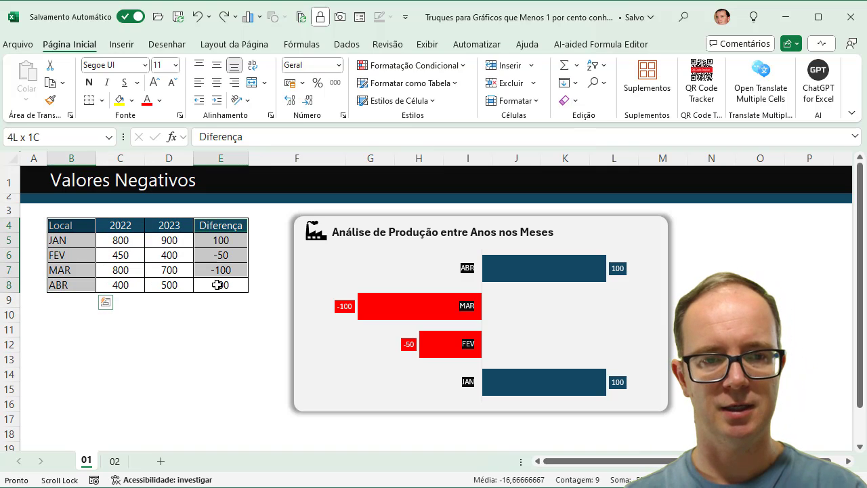
click(122, 45)
click(386, 65)
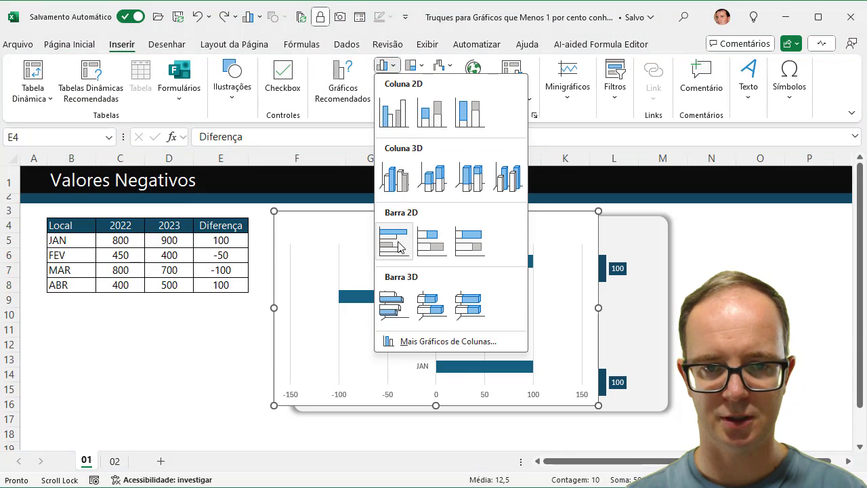
click(398, 246)
mouse_move(390, 214)
mouse_down()
mouse_move(206, 242)
mouse_move(174, 201)
mouse_up()
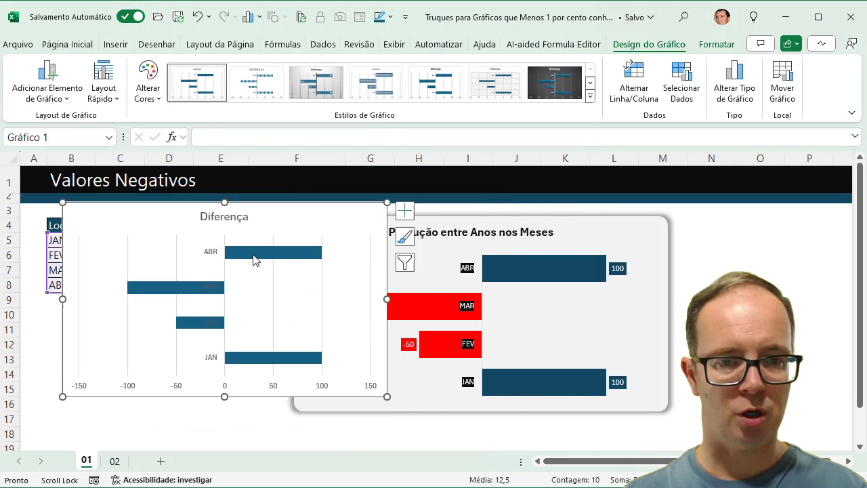
- Add data labels to the Diferença bars with a dark blue fill and white text
click(254, 260)
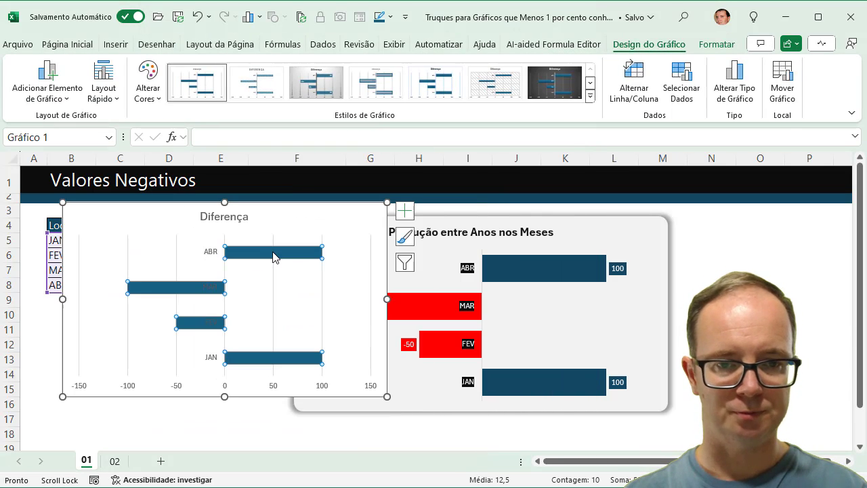
click(404, 211)
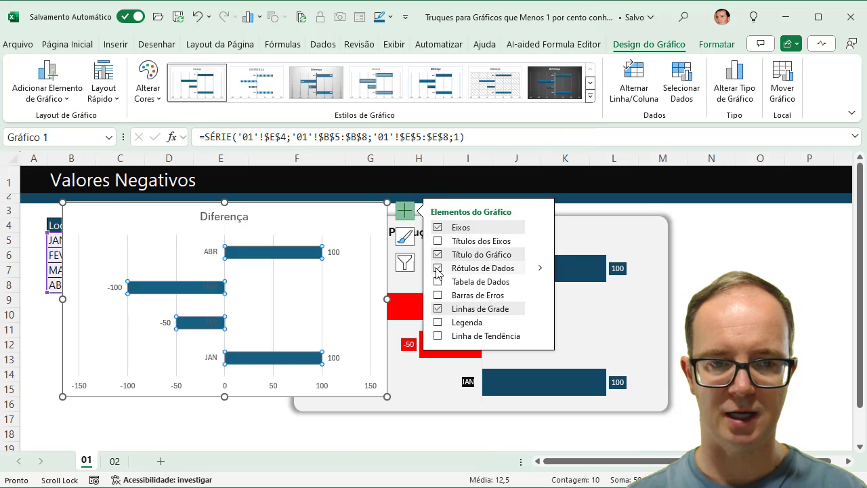
click(438, 268)
click(332, 252)
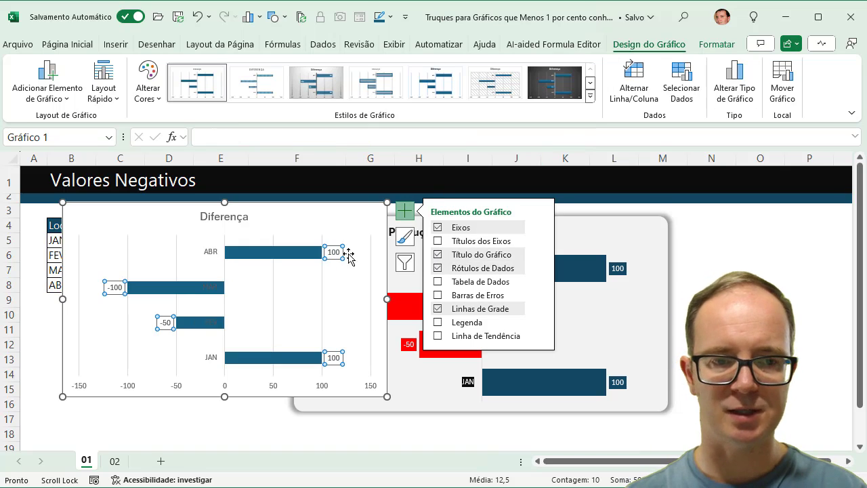
click(68, 46)
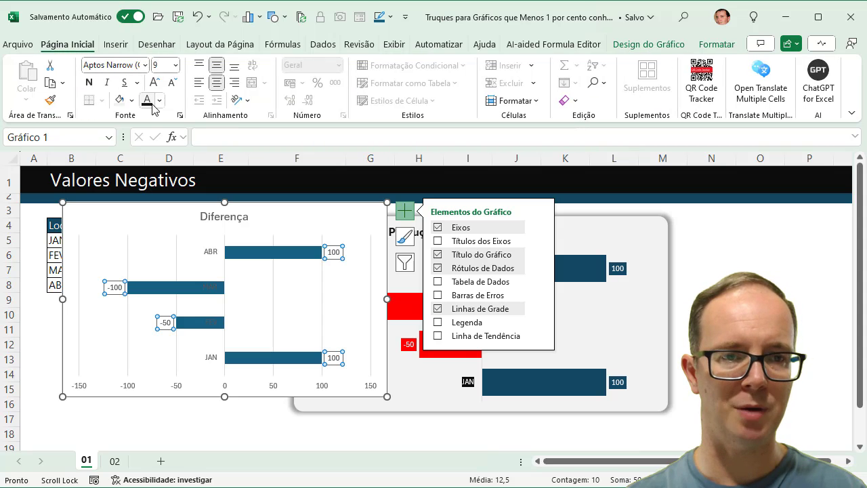
click(132, 101)
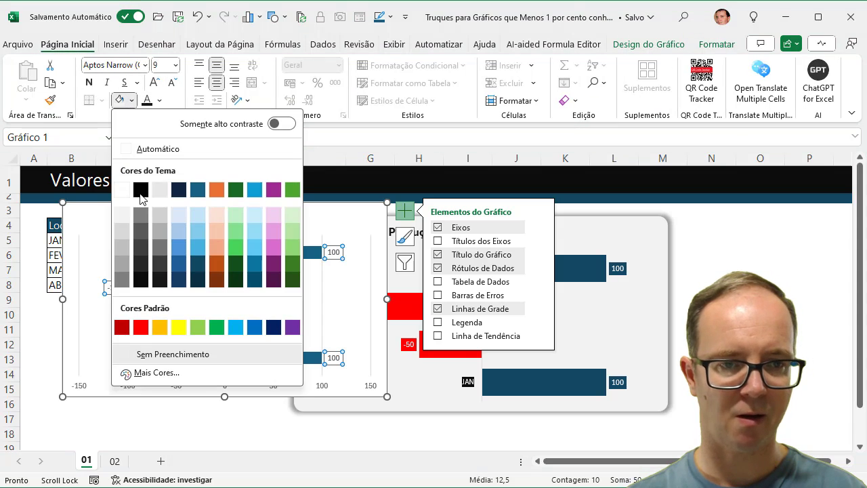
click(198, 190)
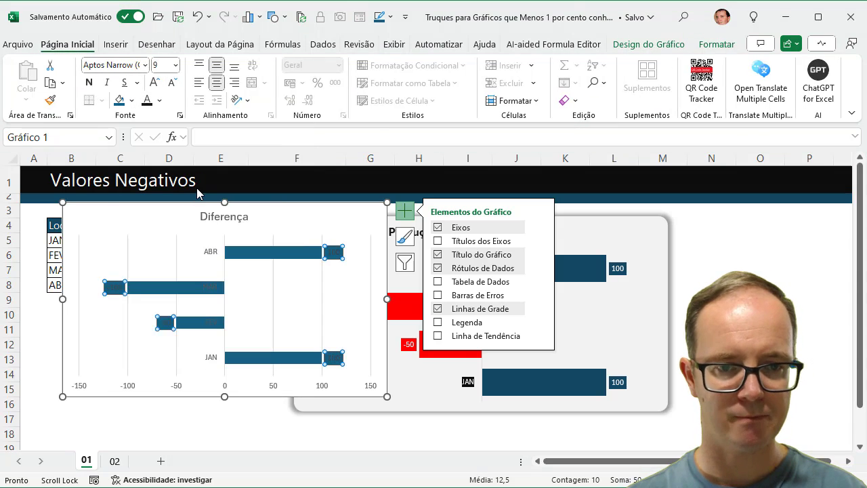
click(160, 100)
click(148, 189)
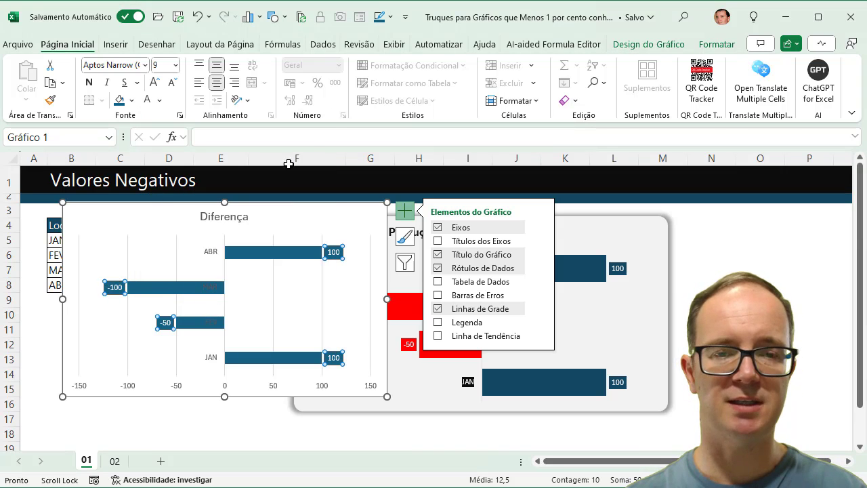
- Reposition the trial Diferença chart, then delete it
drag(360, 201, 607, 123)
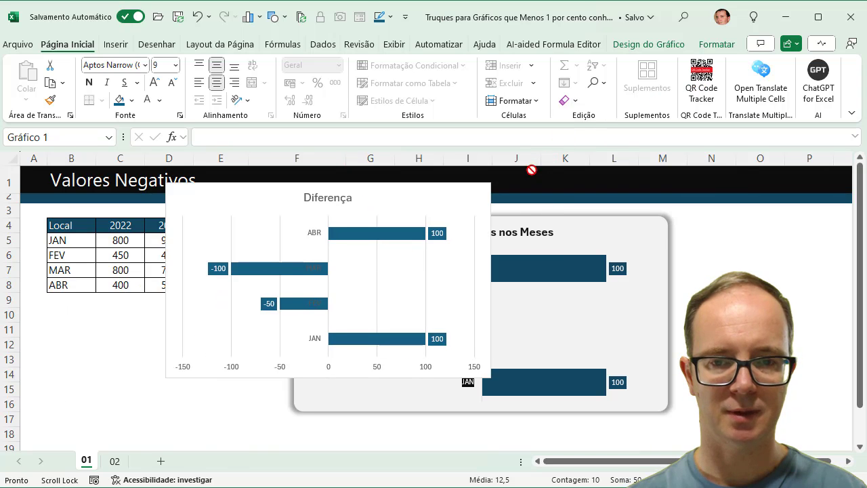
drag(532, 169, 506, 204)
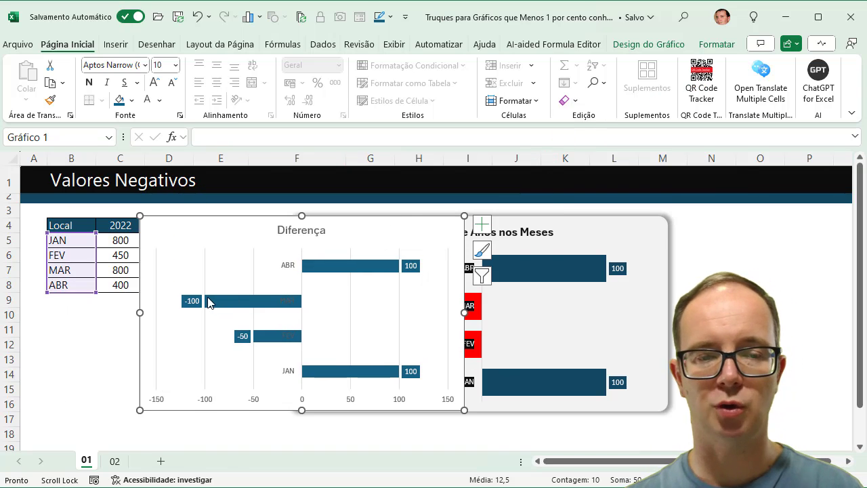
key(Delete)
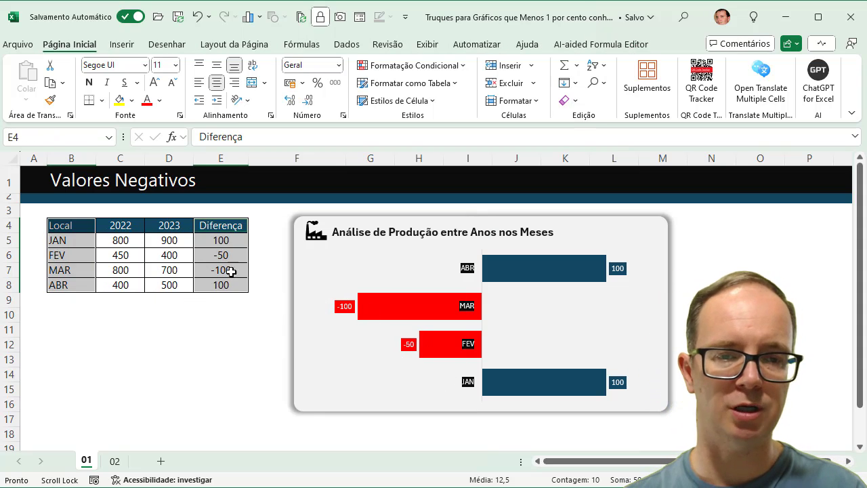
- Enter 500 as FEV's 2023 value and 700 as JAN's 2023 value
click(169, 256)
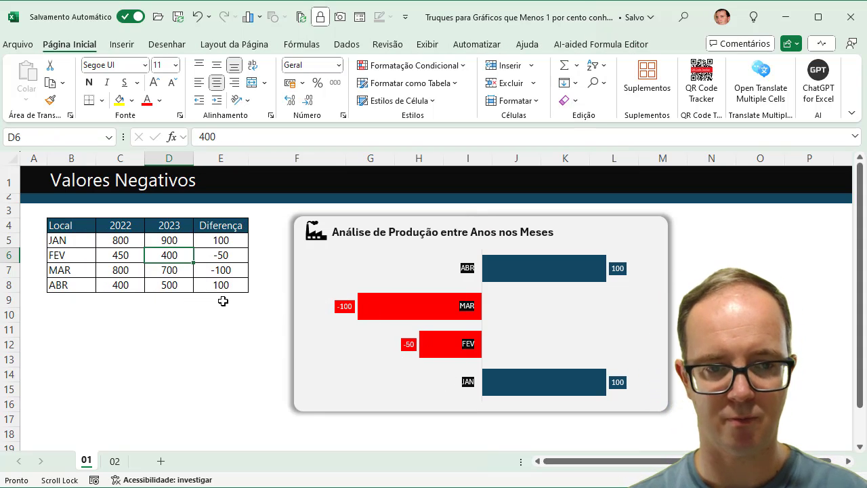
text(50)
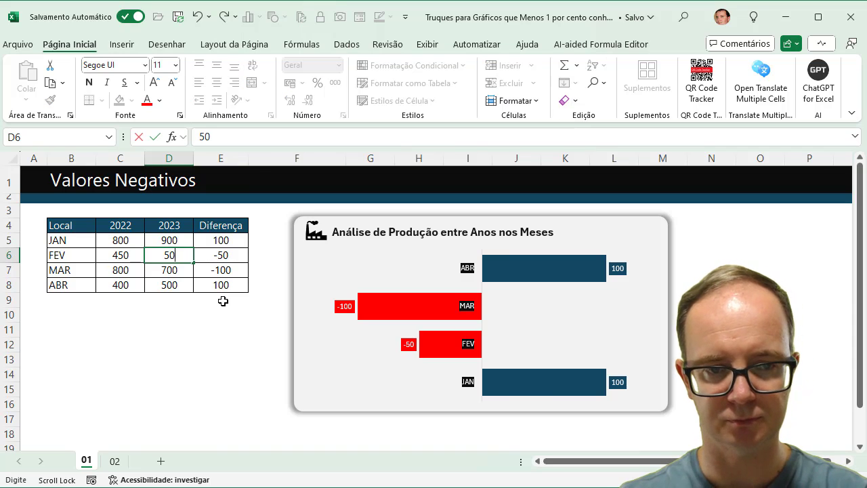
key(Tab)
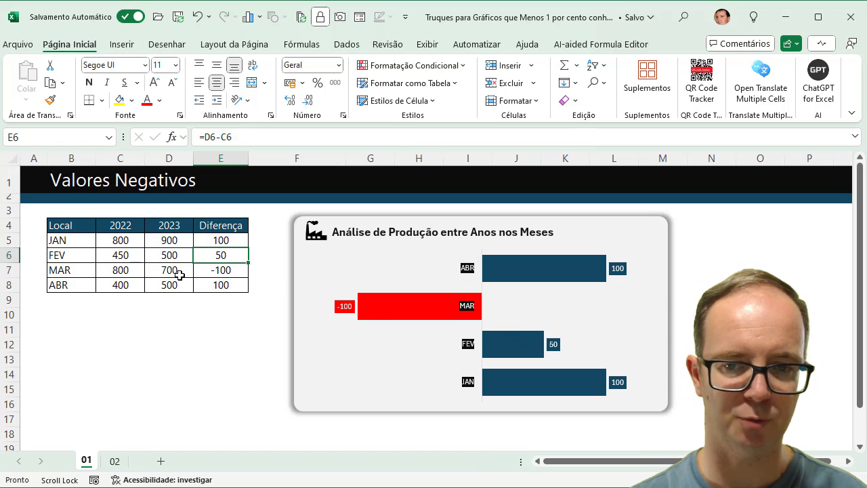
click(176, 242)
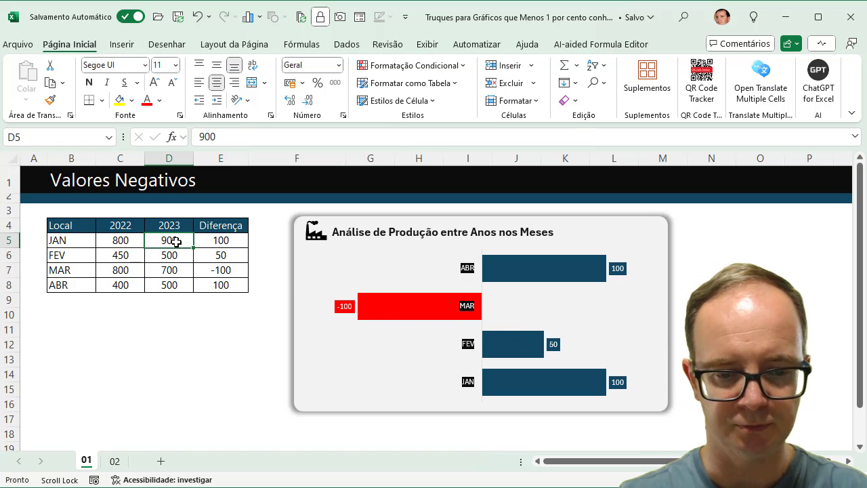
text(700)
key(Return)
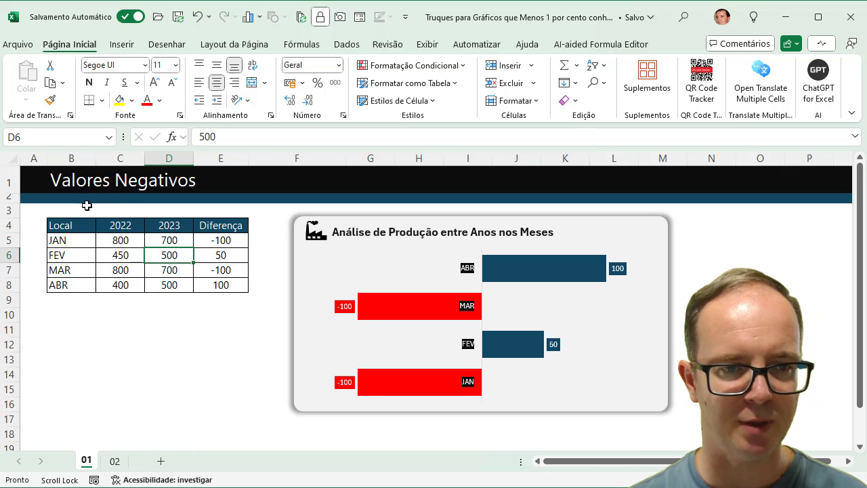
- Copy the Local-to-2023 table onto a new sheet at B2 and zoom in
drag(67, 225, 163, 286)
key(ctrl+c)
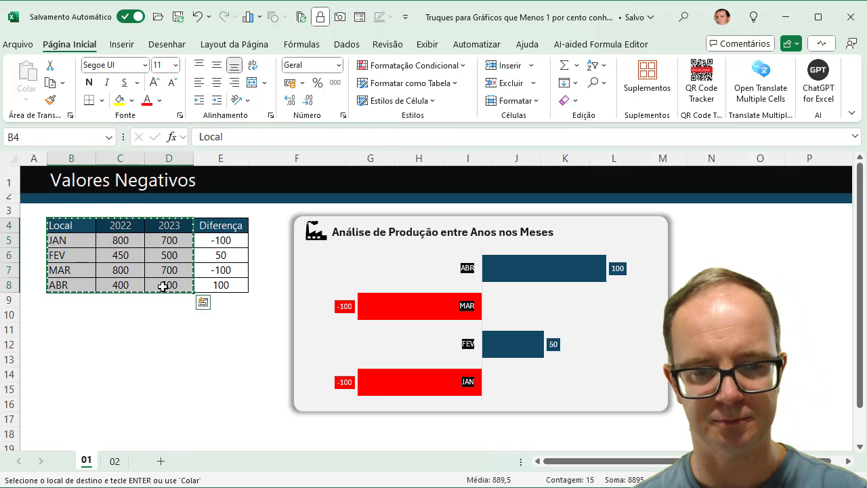
click(161, 462)
click(86, 188)
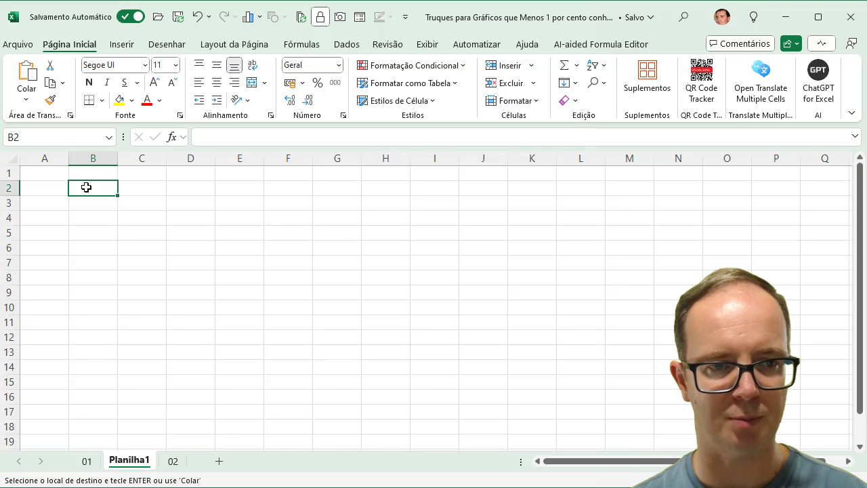
key(ctrl+v)
click(828, 481)
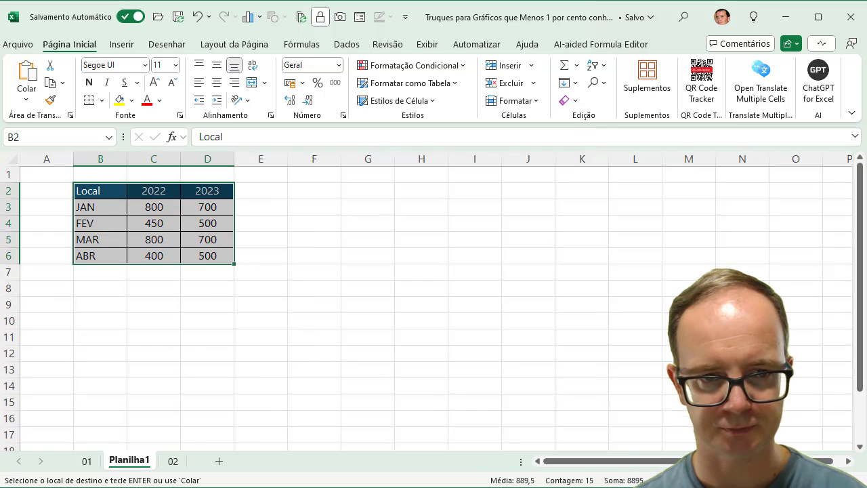
click(828, 480)
click(828, 480)
click(827, 480)
- Add a Diferença header in E2 with a 2023-minus-2022 formula filled down to ABR
click(326, 205)
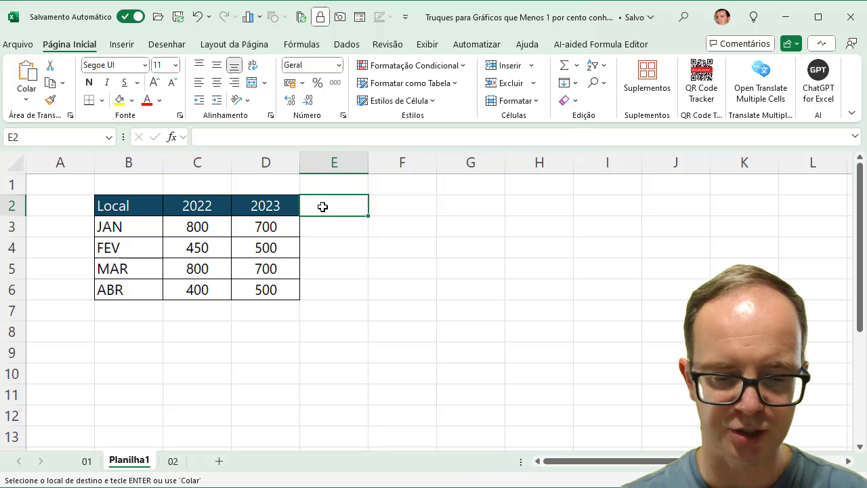
text(Diferença)
key(Return)
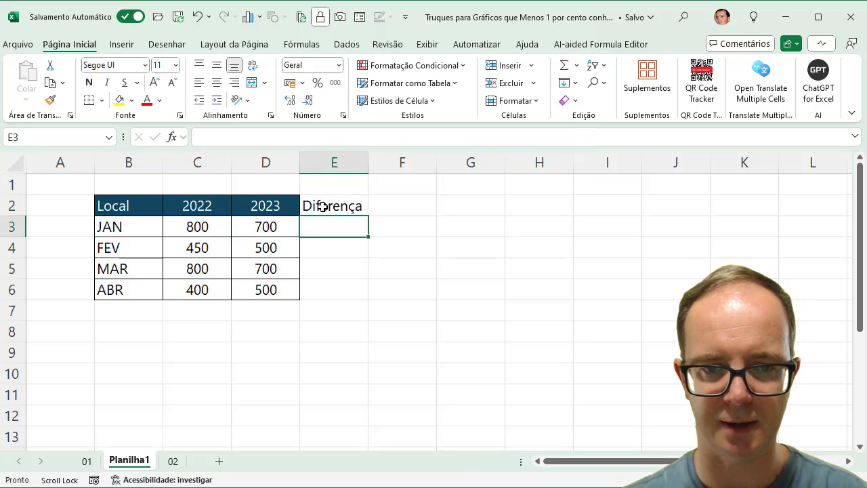
text(=)
click(257, 226)
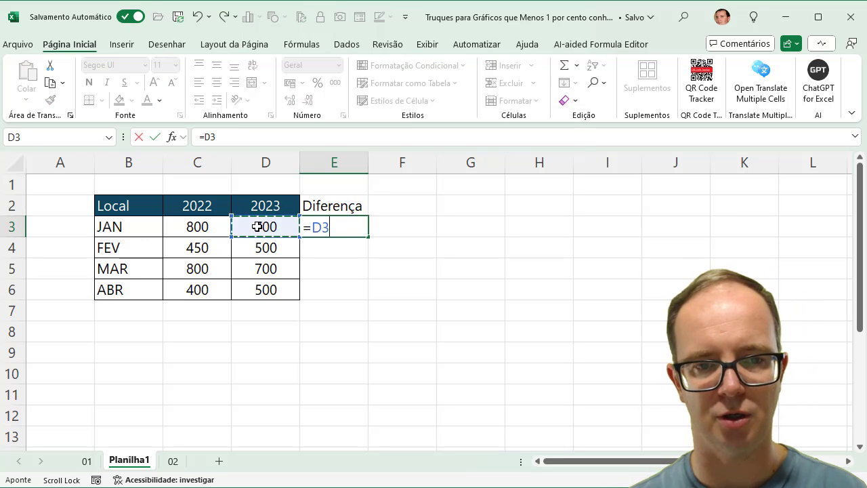
text(-)
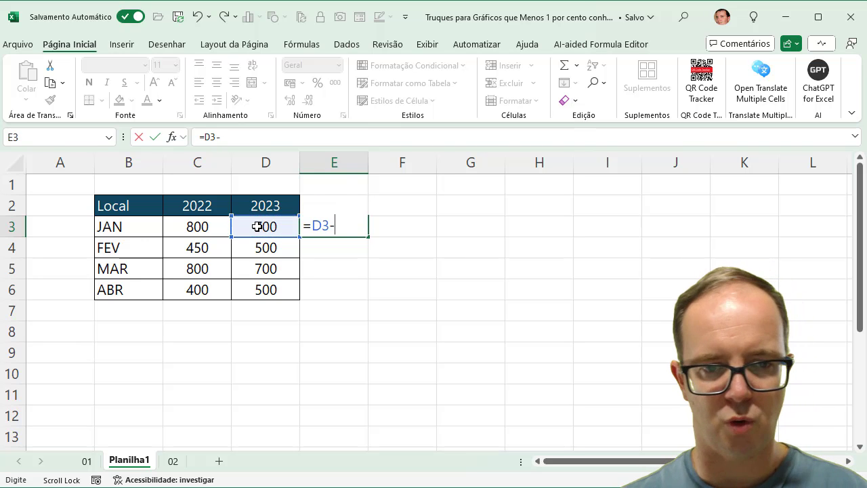
click(202, 227)
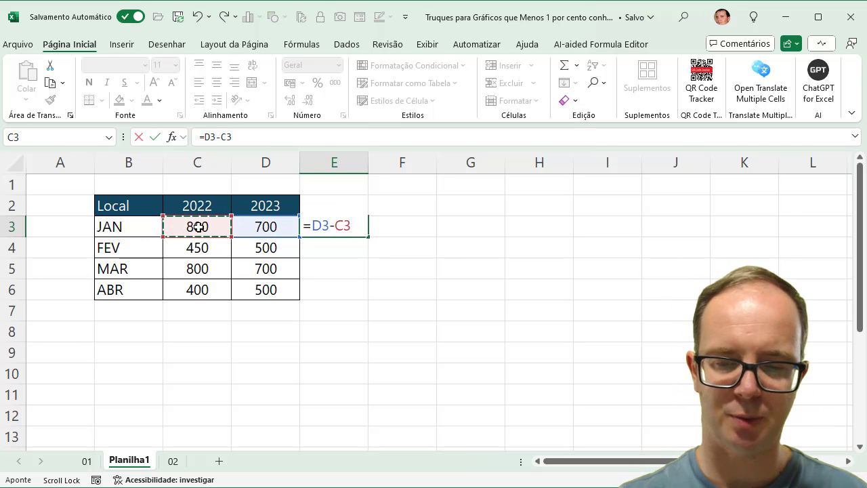
key(Return)
click(358, 226)
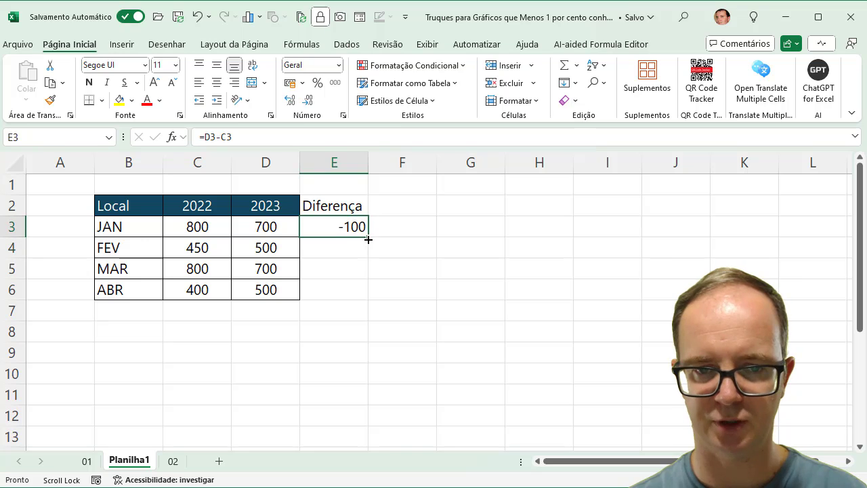
drag(368, 236, 367, 295)
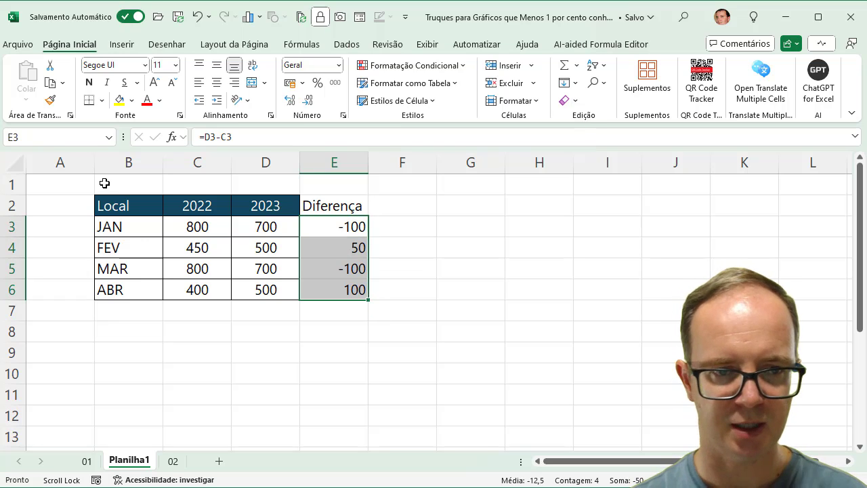
- Copy the 2022 column's formatting onto Diferença, then select the months and Diferença columns
drag(187, 205, 197, 289)
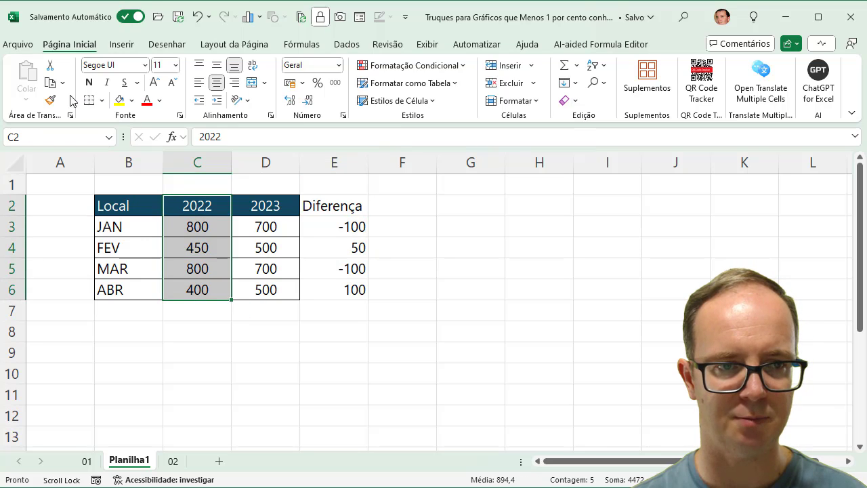
click(51, 100)
drag(319, 205, 343, 288)
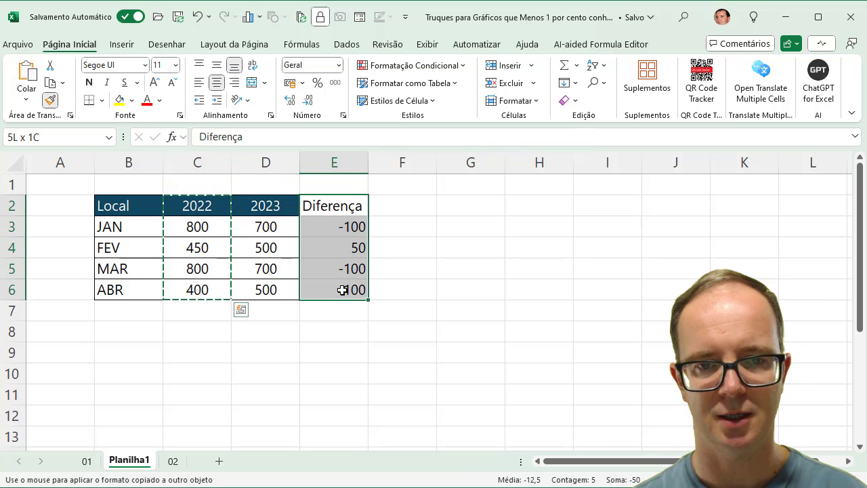
drag(131, 202, 135, 286)
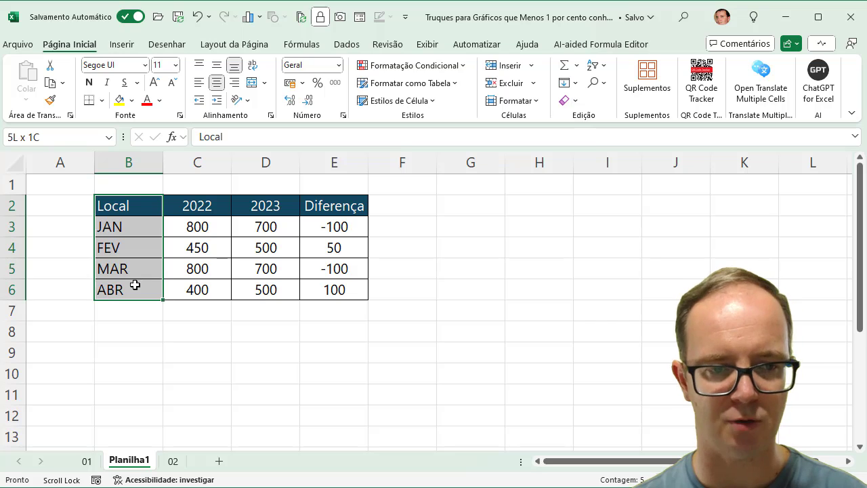
ctrl+click(336, 207)
drag(343, 220, 338, 298)
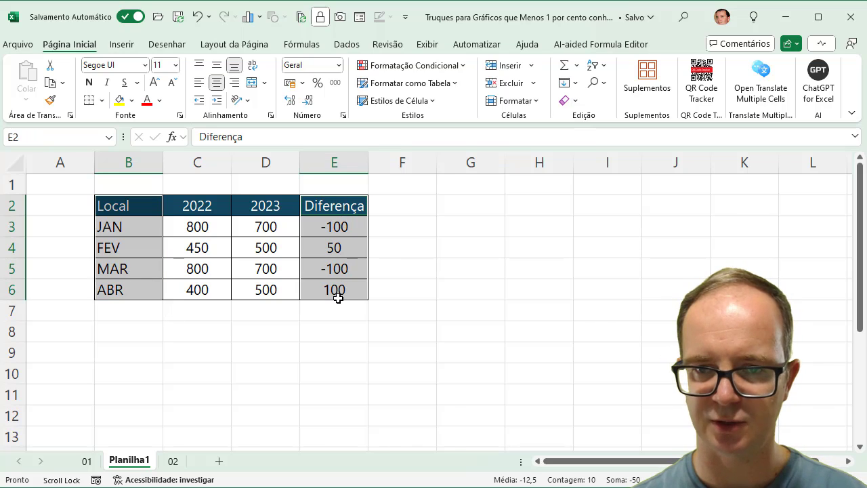
- Insert a clustered horizontal bar chart and place it to the right of the table
click(121, 46)
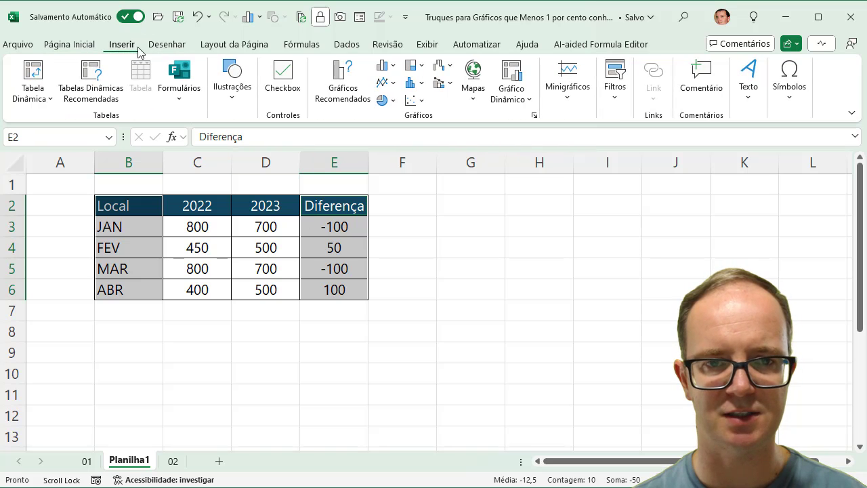
click(384, 65)
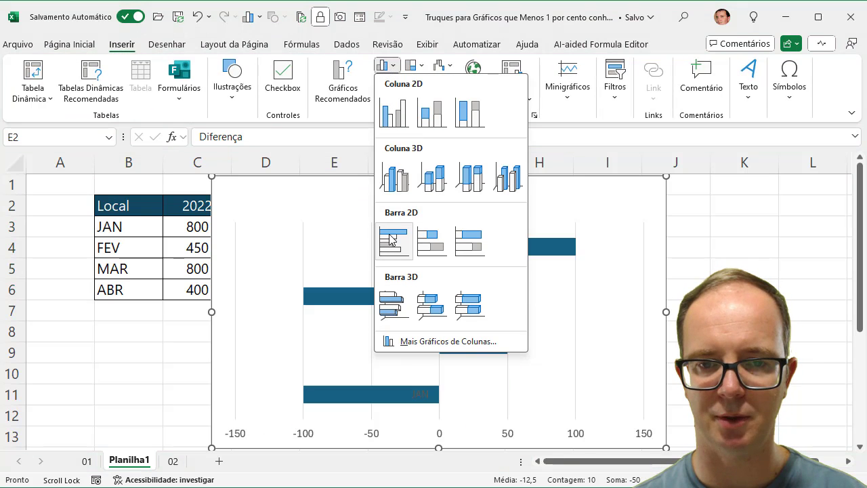
click(389, 238)
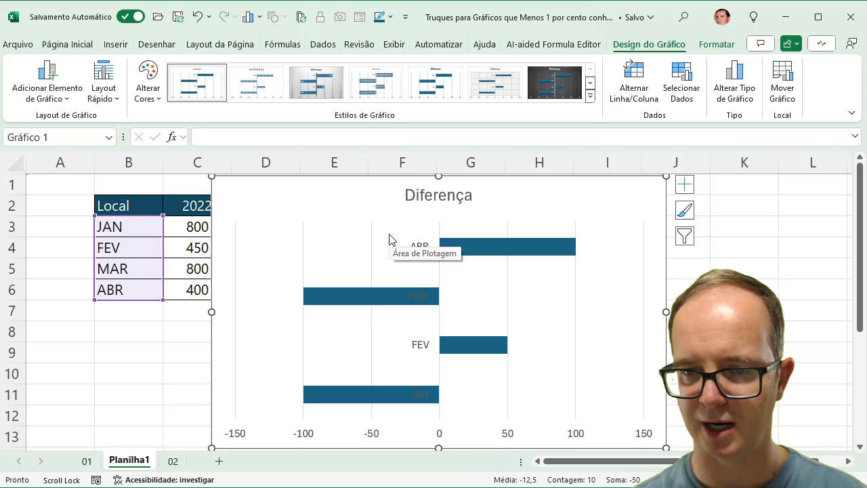
mouse_move(438, 178)
mouse_down()
mouse_move(437, 223)
mouse_move(467, 195)
mouse_up()
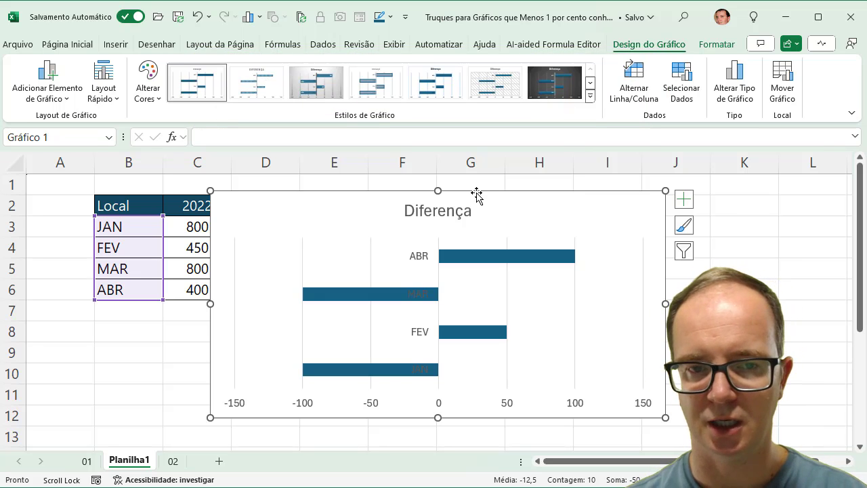
scroll(356, 326, down, 1)
scroll(365, 360, down, 1)
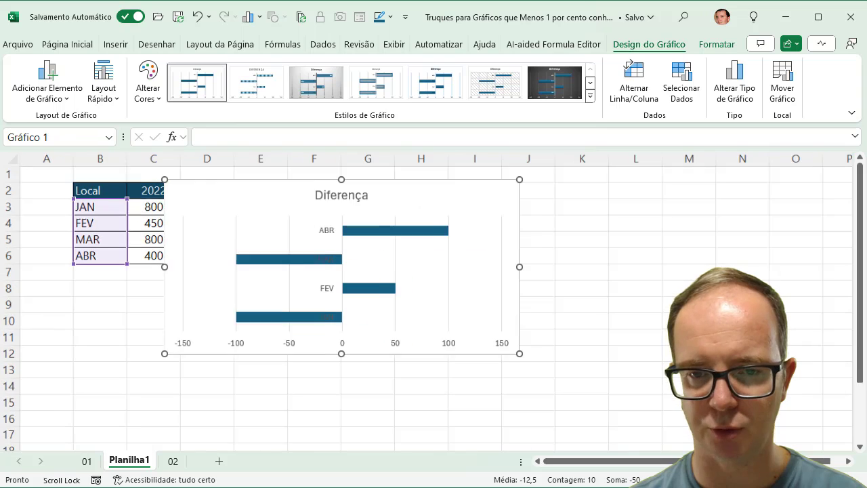
drag(373, 359, 623, 358)
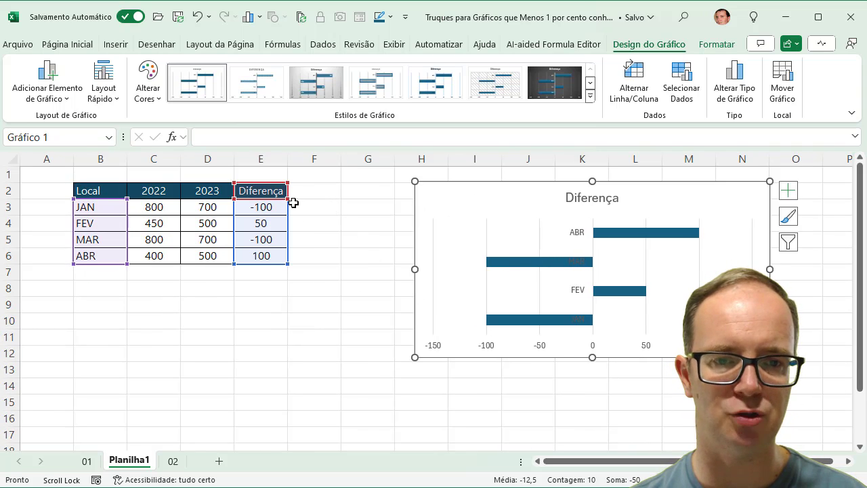
- Select the Diferença column cells, then pick F2 for a new header
drag(269, 190, 274, 252)
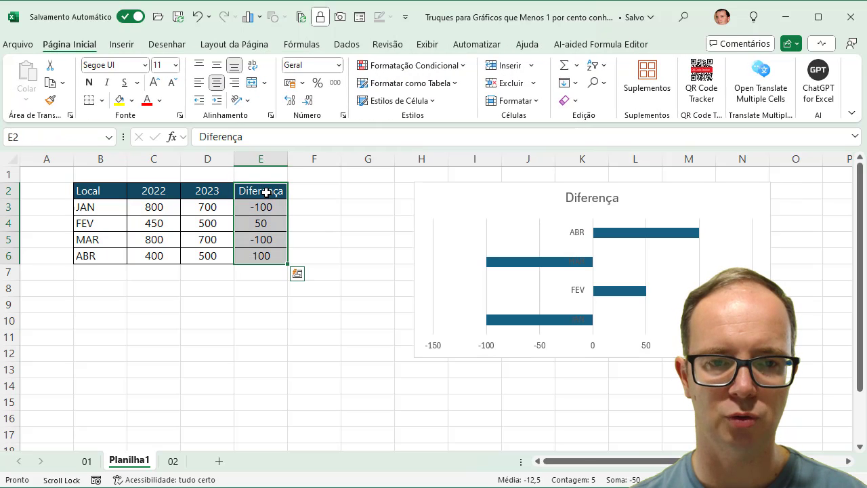
drag(267, 192, 271, 256)
click(315, 193)
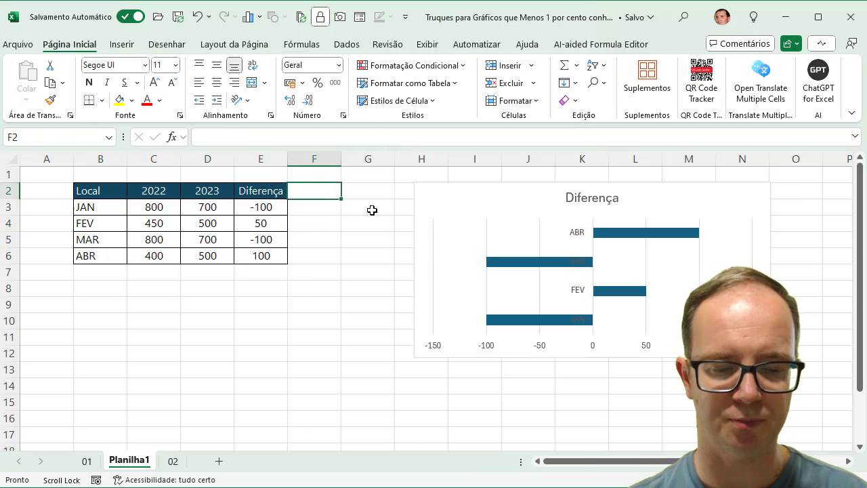
- Head column F 'Repete' and enter =SE(E3<0;E3;NÃO.DISP()) in F3
text(Repete)
key(Return)
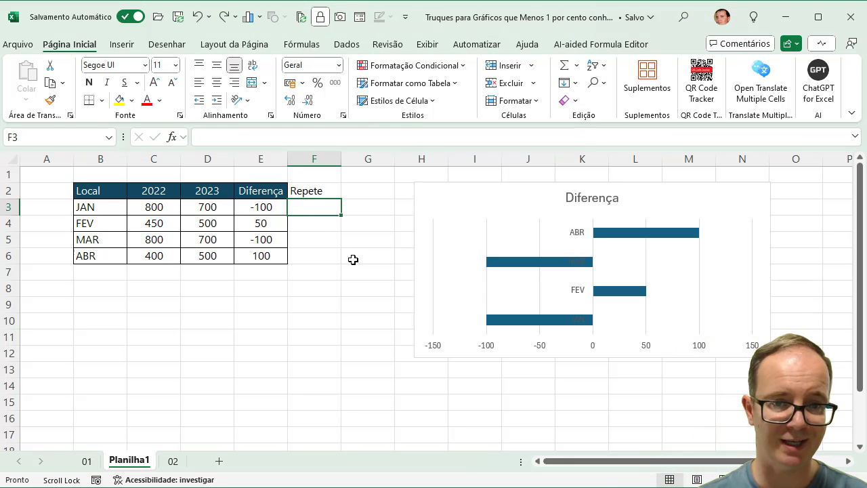
drag(320, 209, 321, 255)
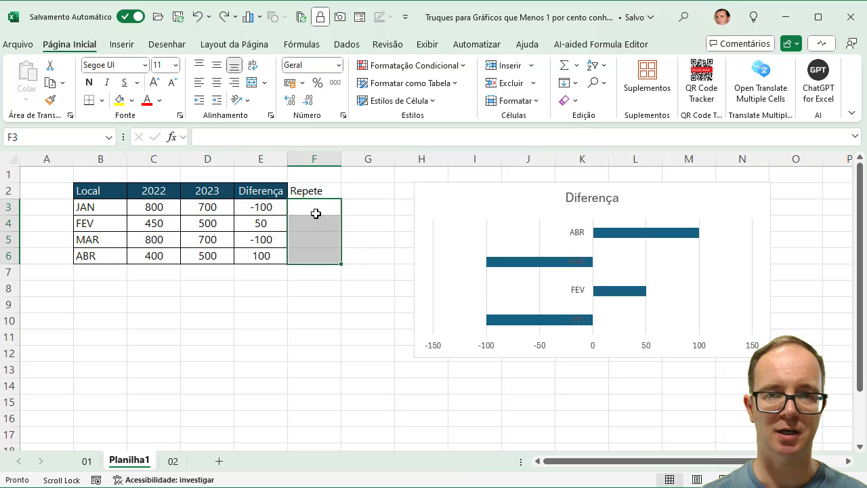
click(316, 213)
text(=)
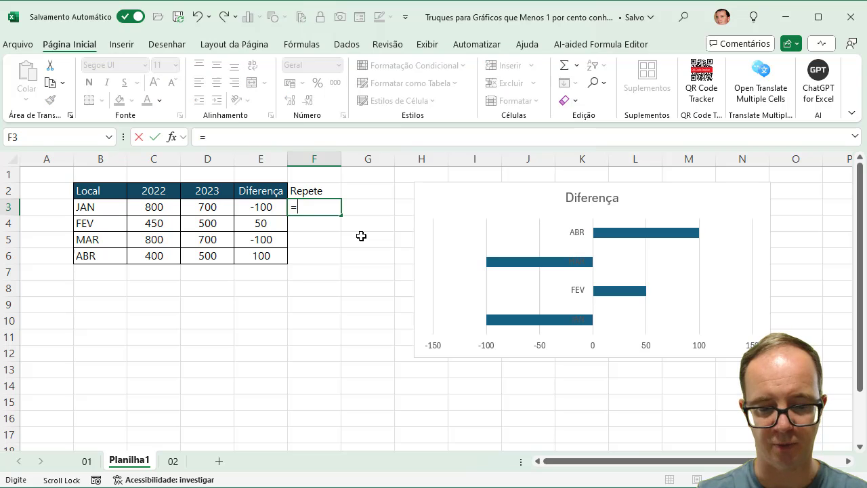
text(se()
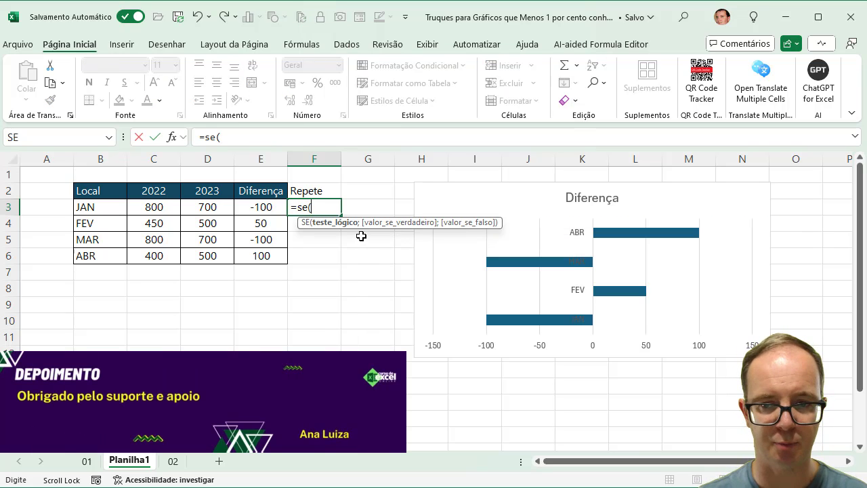
click(261, 207)
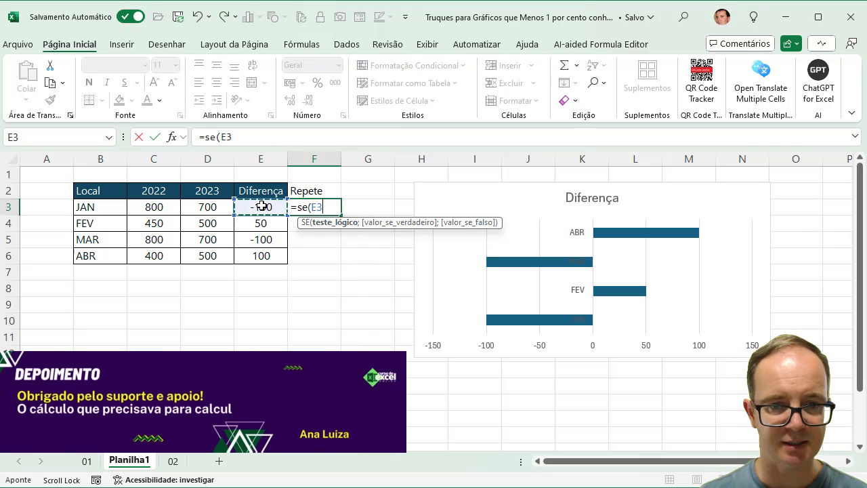
text(<0)
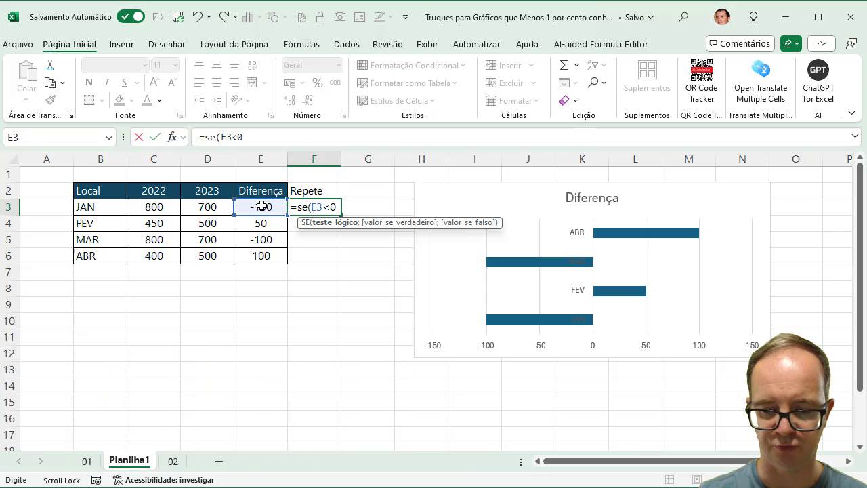
text(;)
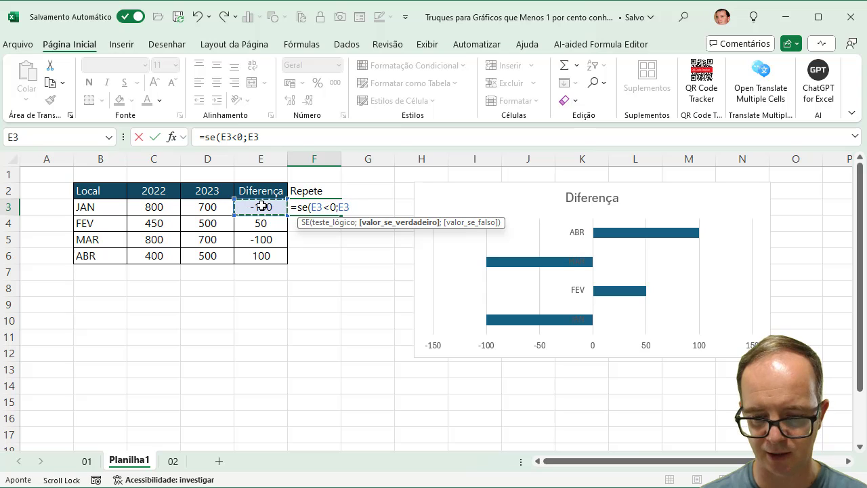
text(;n)
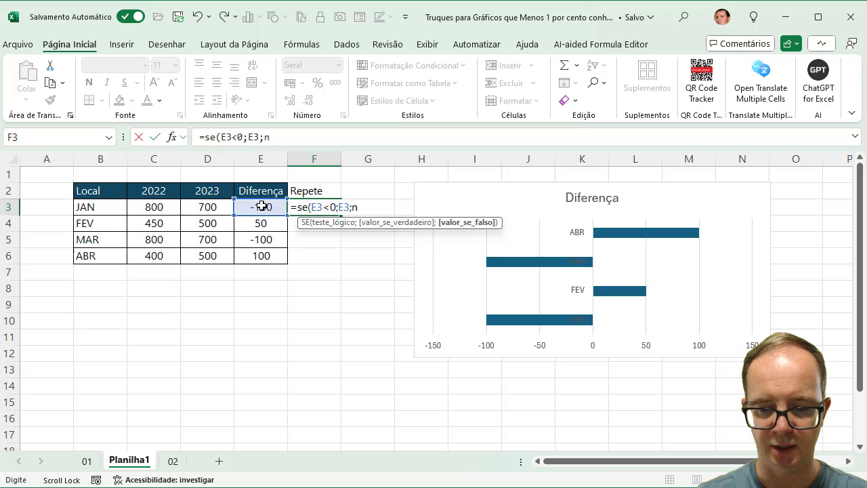
text(ão.disp)
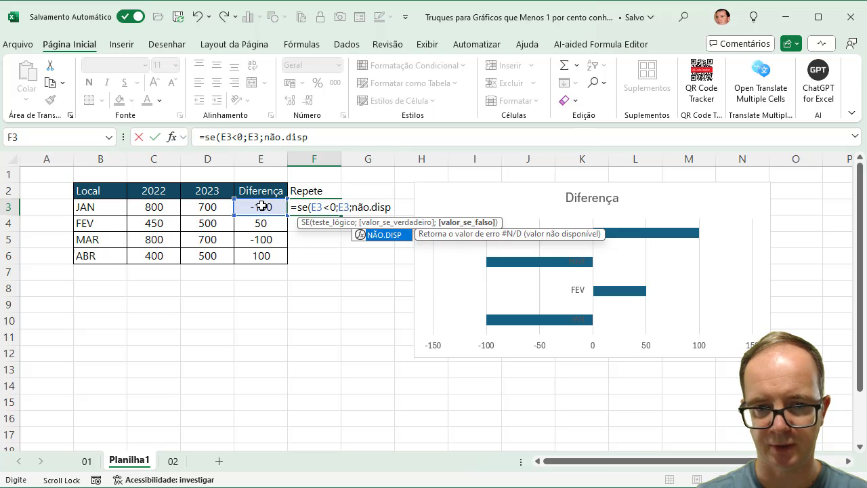
text(()))
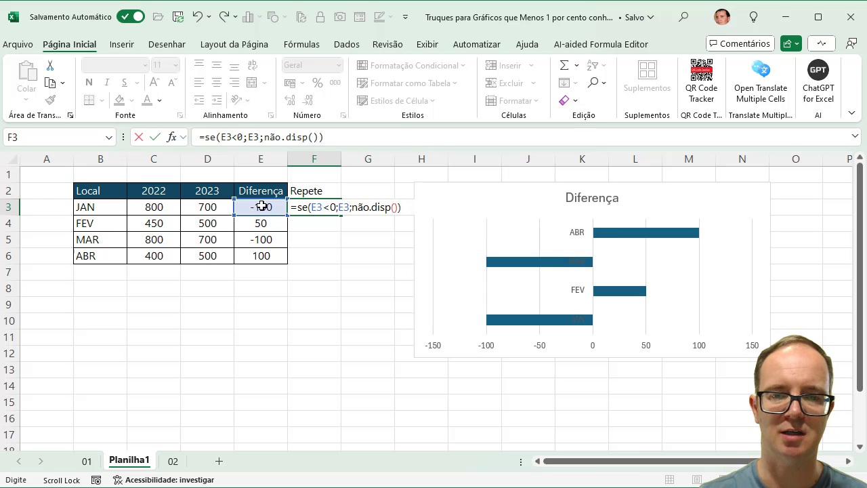
key(Return)
- Fill the Repete formula down to F6 and copy F3:F6
click(313, 208)
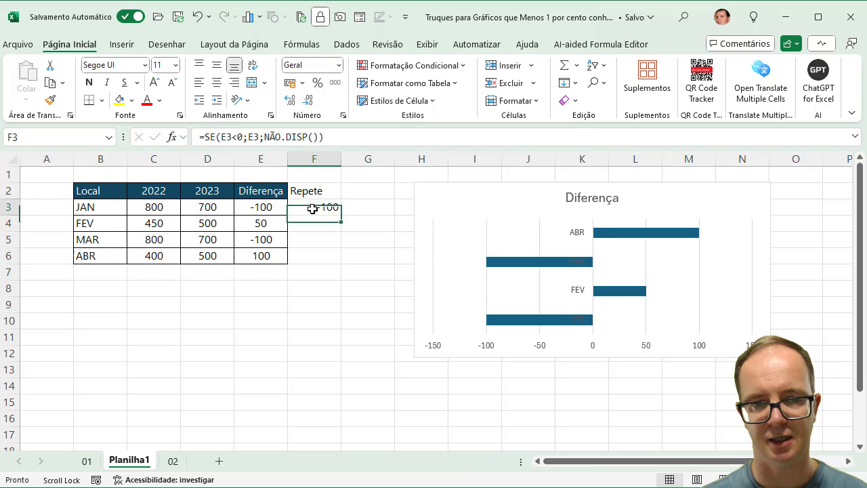
drag(344, 215, 340, 256)
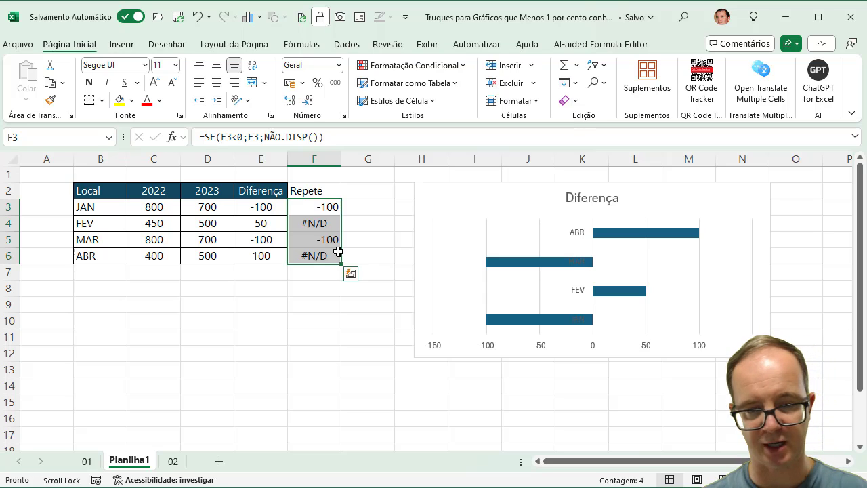
key(ctrl+c)
- Paste the Repete values into the chart as a second series and turn on data labels
click(561, 292)
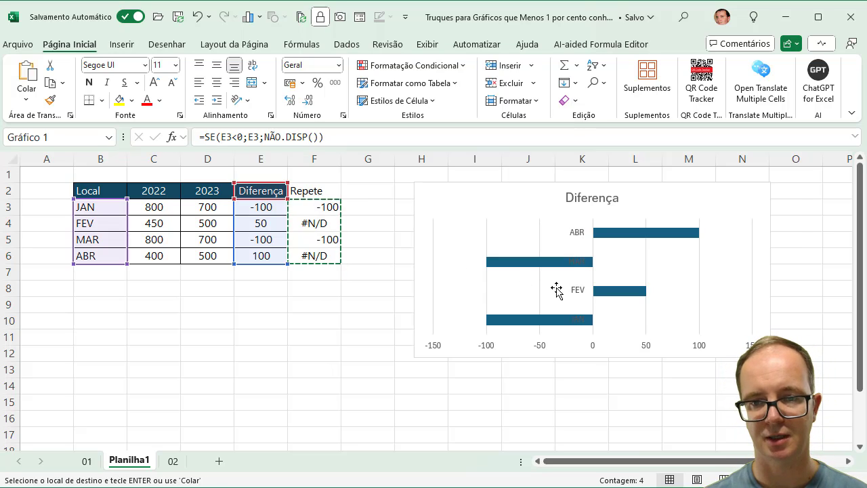
key(ctrl+v)
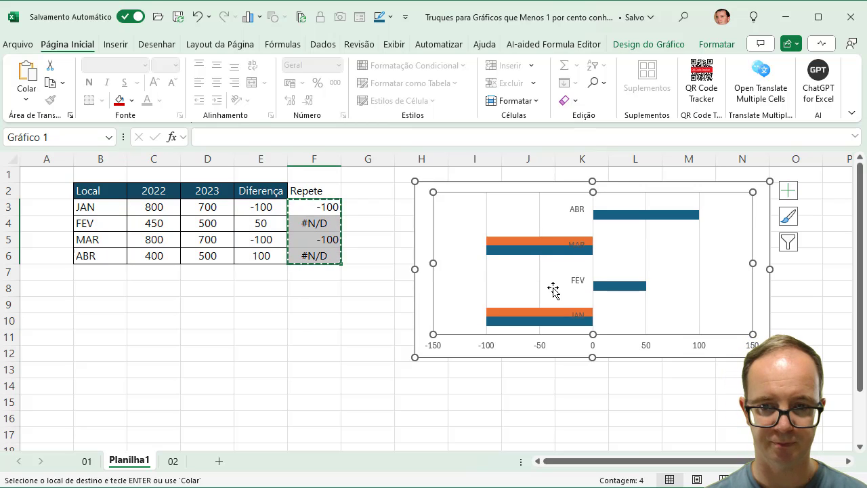
click(622, 290)
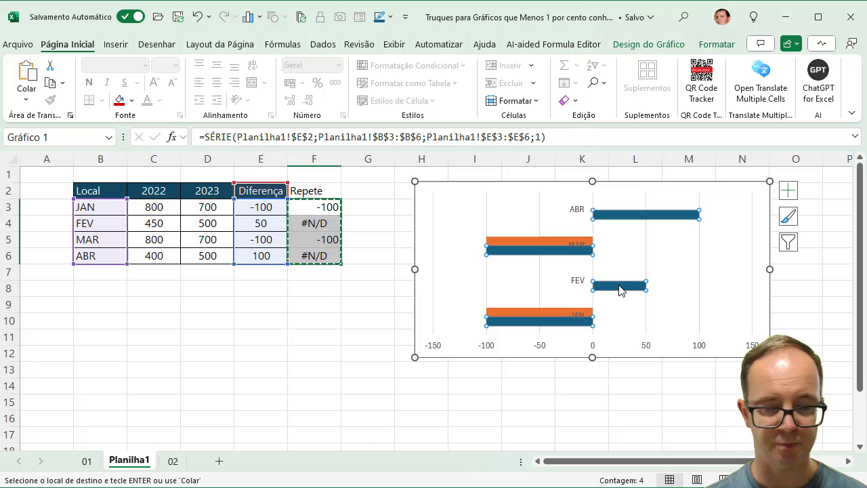
mouse_move(640, 219)
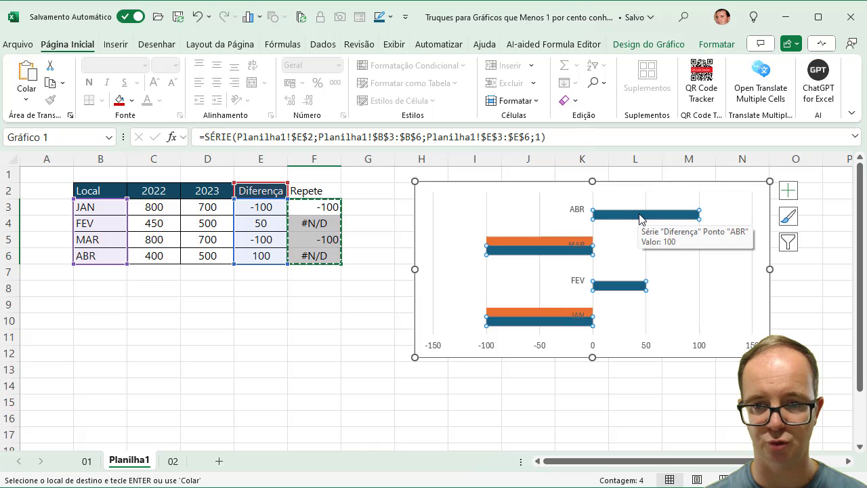
click(788, 190)
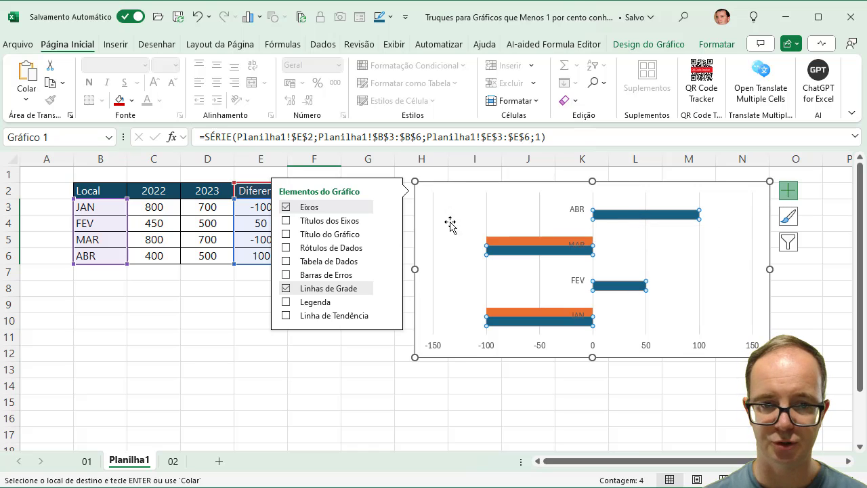
click(287, 248)
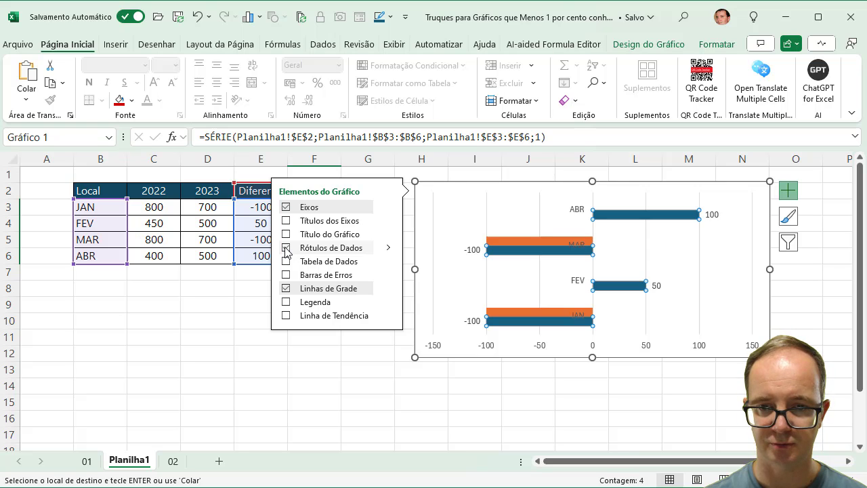
- Fill the Diferença data labels dark blue
click(711, 215)
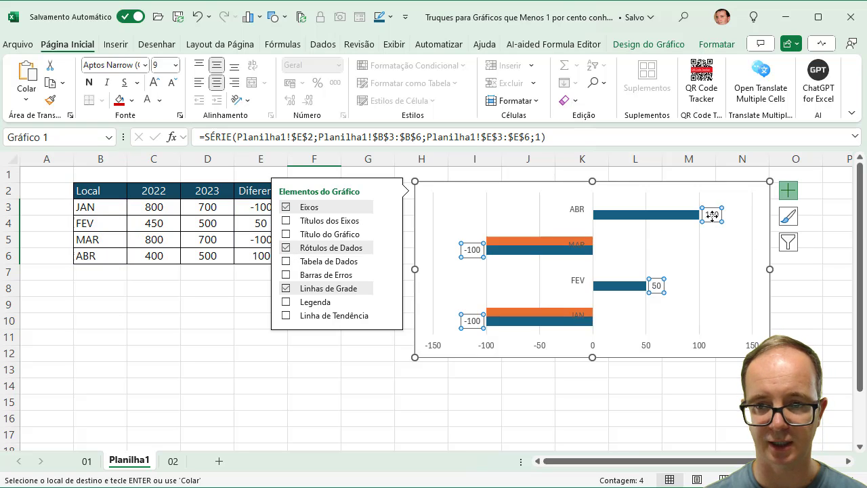
click(132, 101)
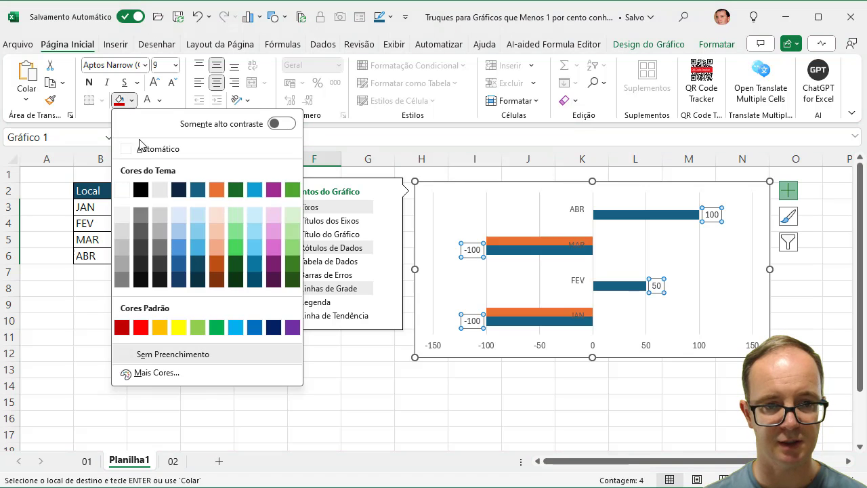
click(193, 191)
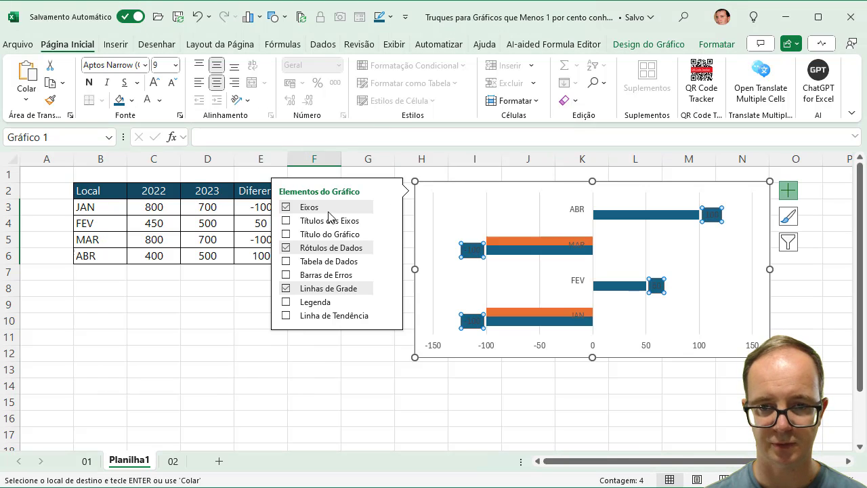
- Add data labels to the Repete series and fill its labels and bars dark red
click(513, 241)
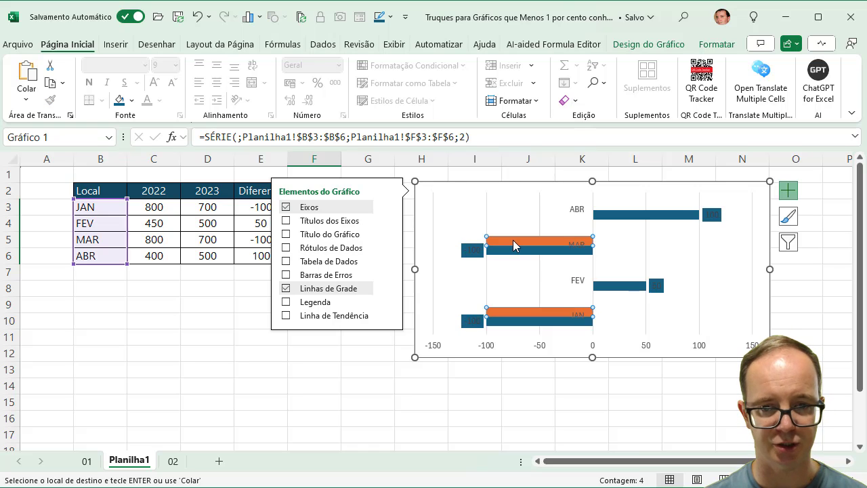
click(286, 249)
click(472, 239)
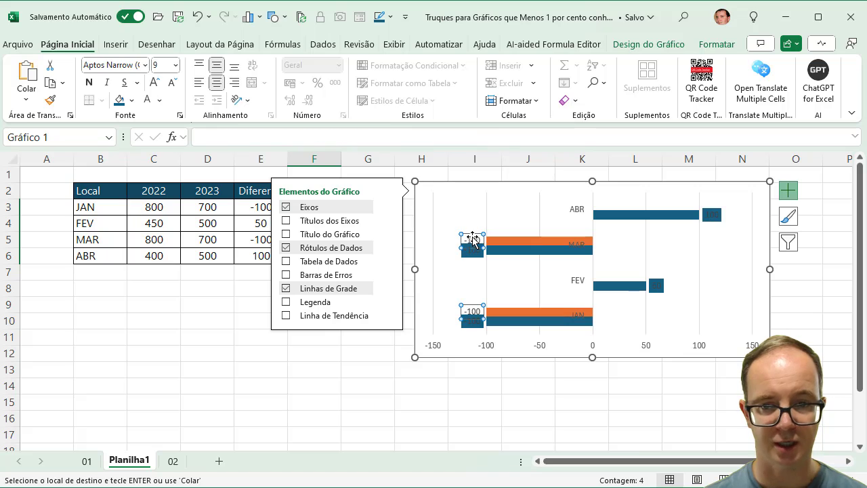
click(131, 100)
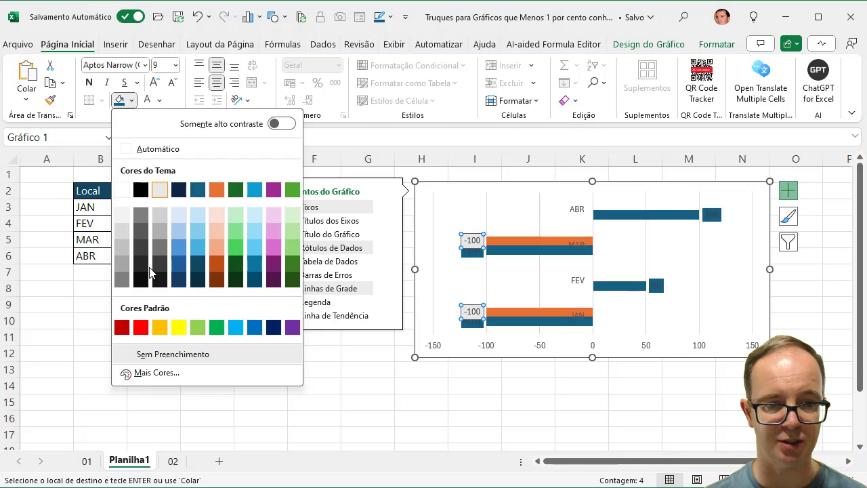
click(121, 328)
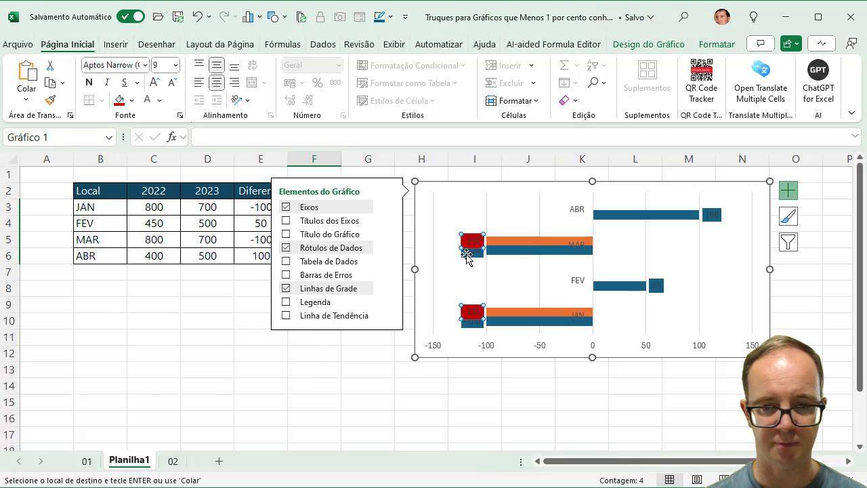
click(515, 241)
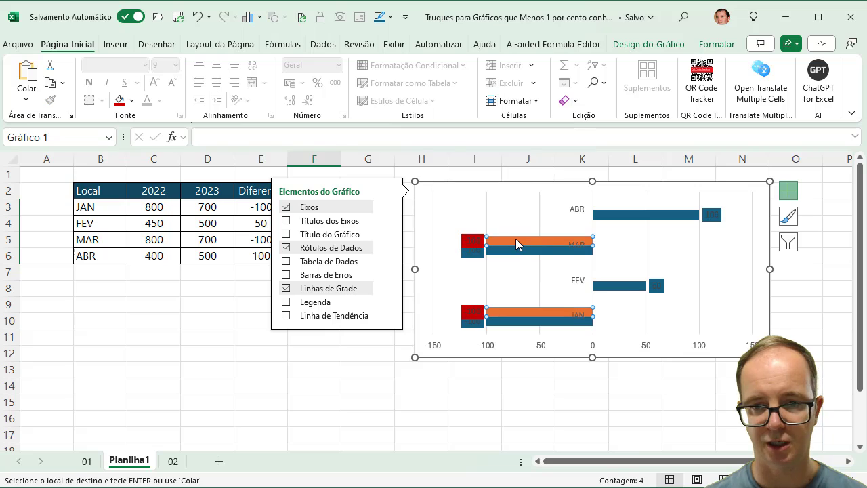
click(120, 100)
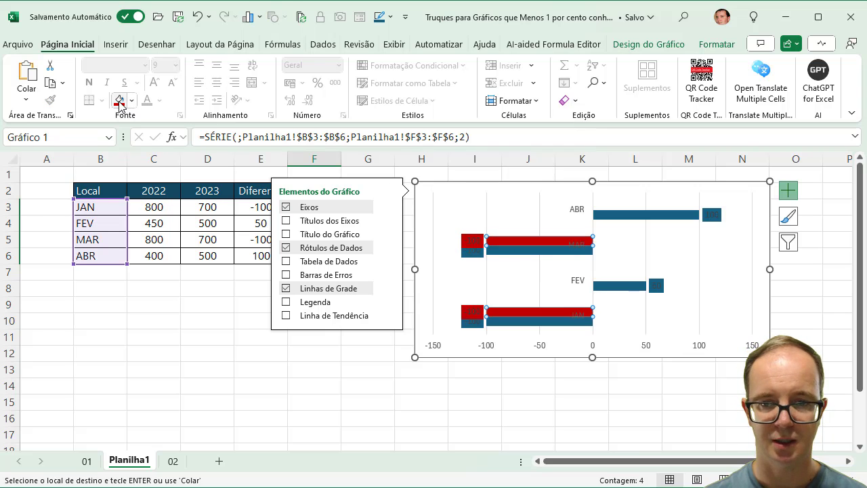
click(208, 322)
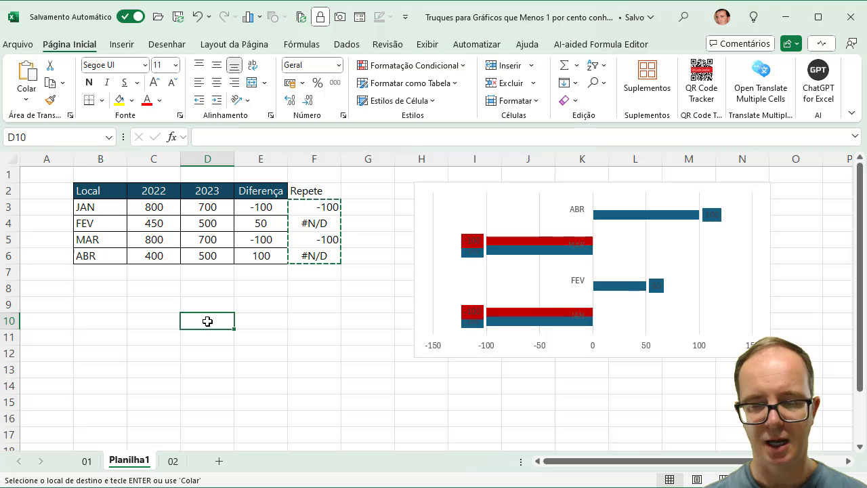
click(502, 246)
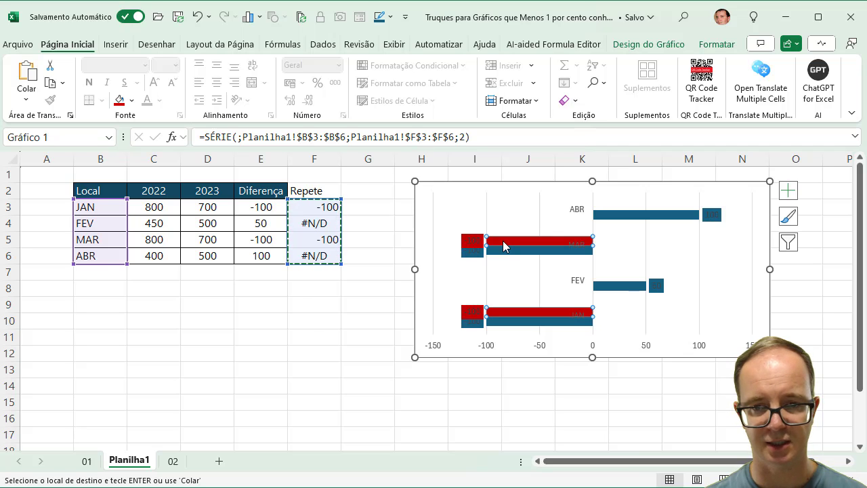
- Set the series overlap to 100% and the gap width to 50%
right_click(552, 244)
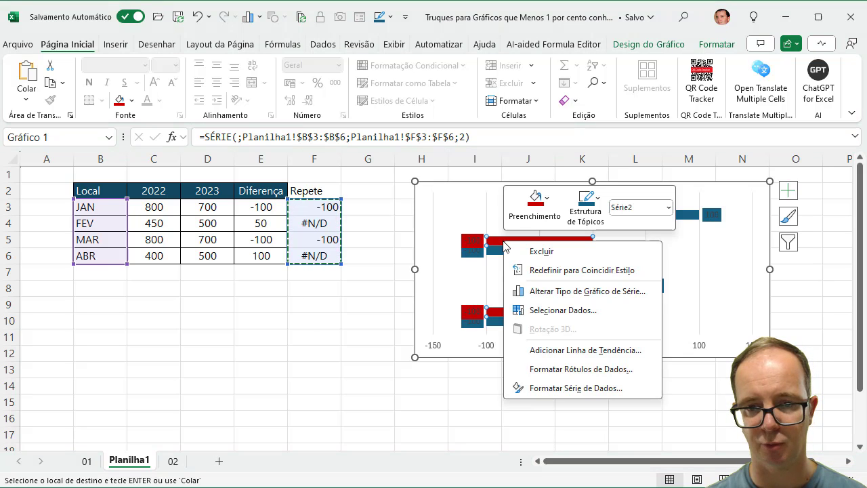
click(562, 387)
click(839, 342)
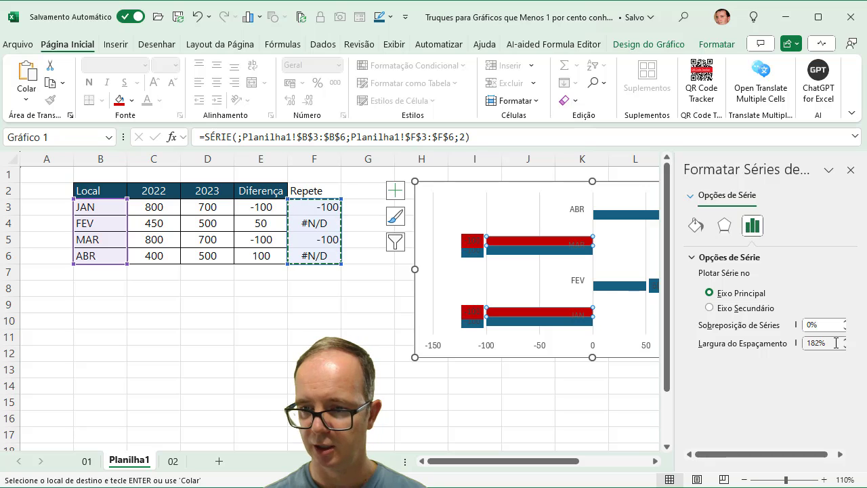
text(1)
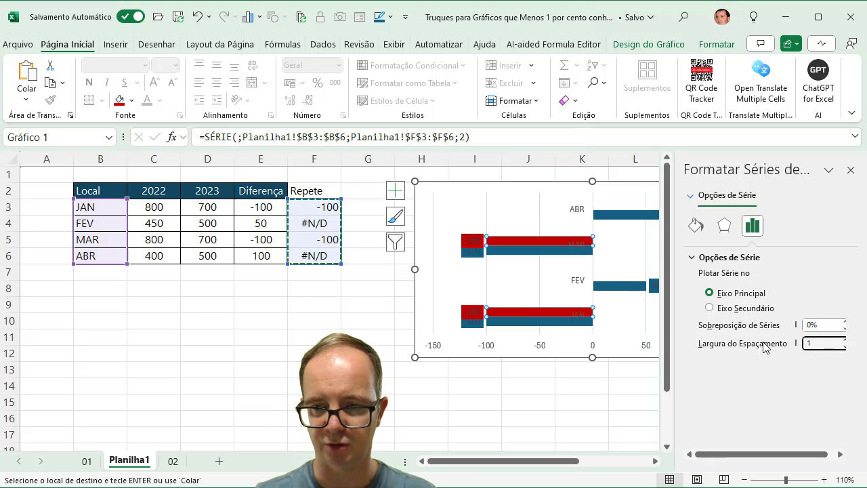
click(830, 325)
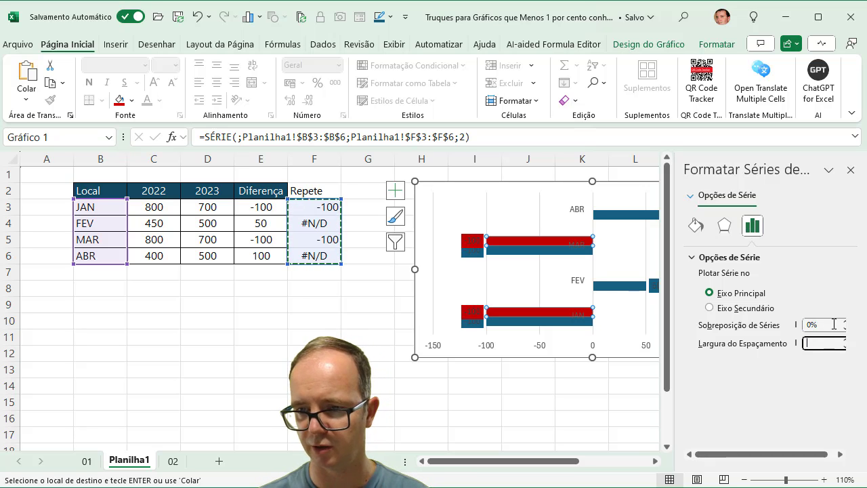
text(100)
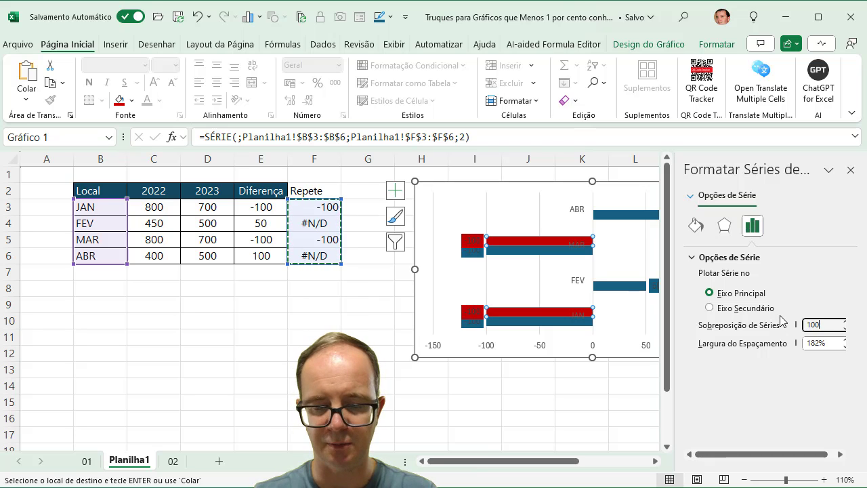
key(Return)
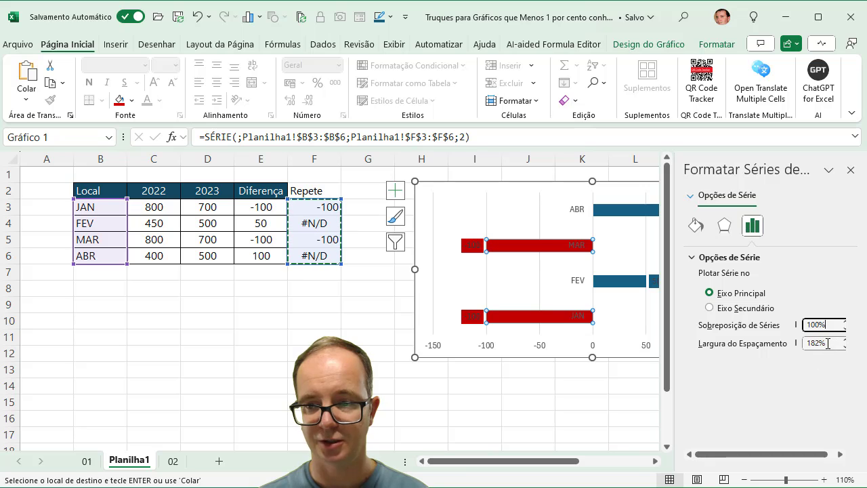
drag(830, 343, 795, 336)
text(50)
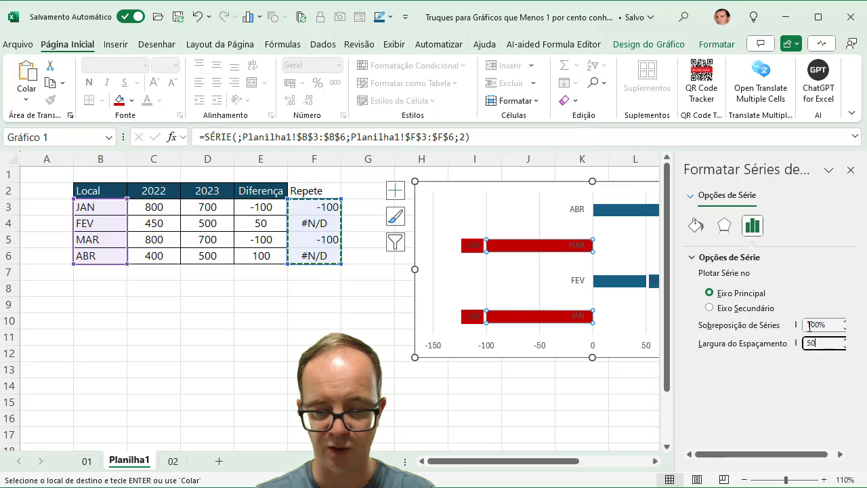
key(Return)
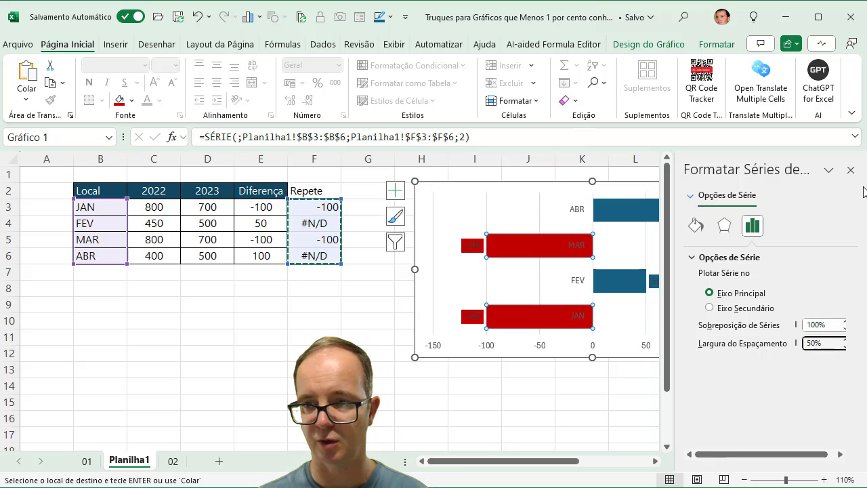
click(851, 170)
- Delete the chart's horizontal value axis and its vertical gridlines
click(740, 278)
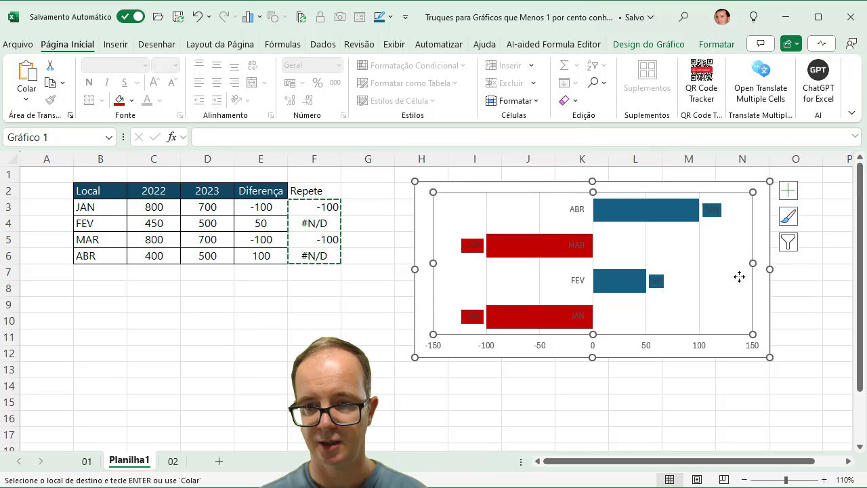
click(645, 348)
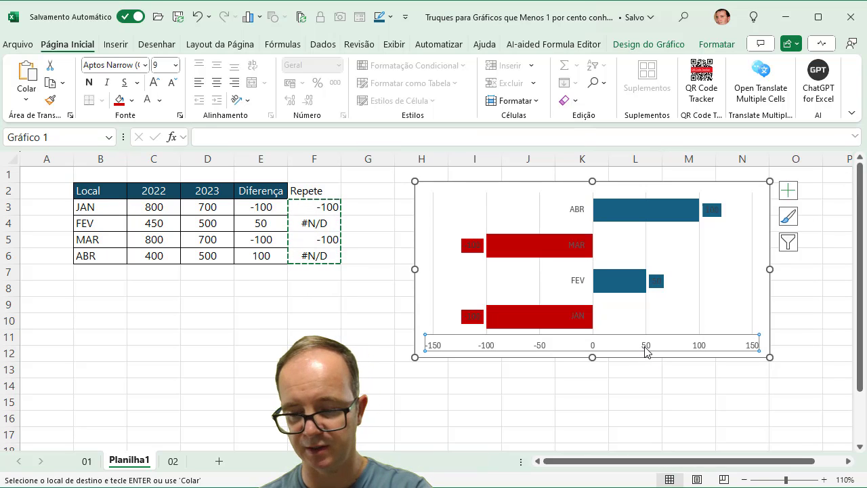
key(Delete)
click(480, 296)
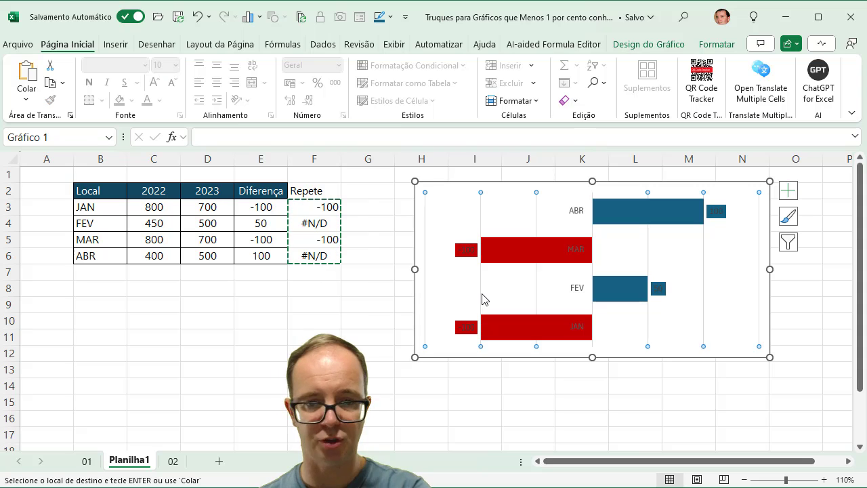
key(Delete)
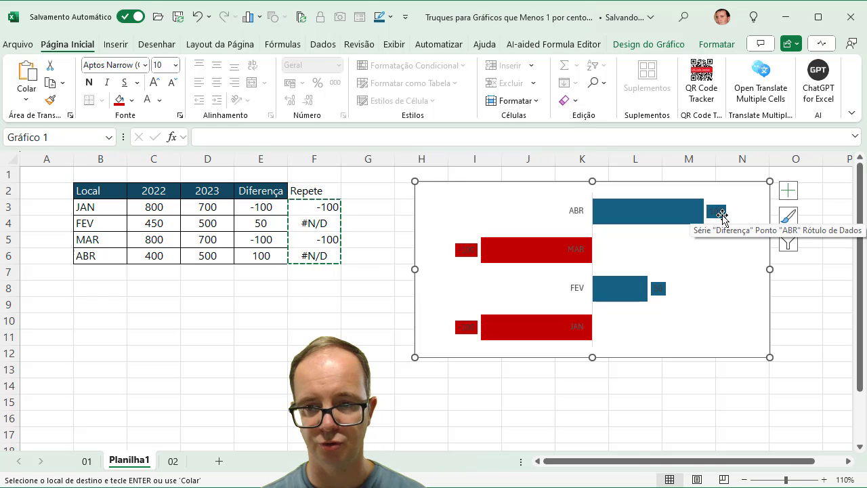
click(722, 216)
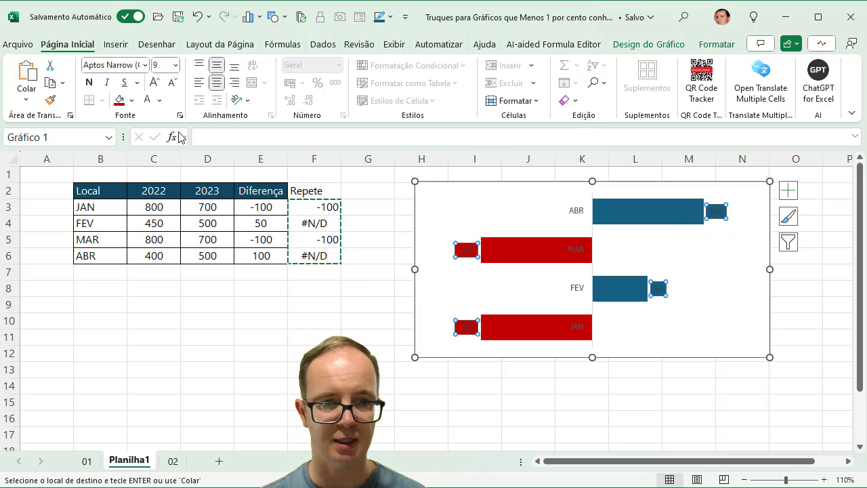
- Make the value labels on both the positive and negative bars white
click(153, 103)
click(457, 251)
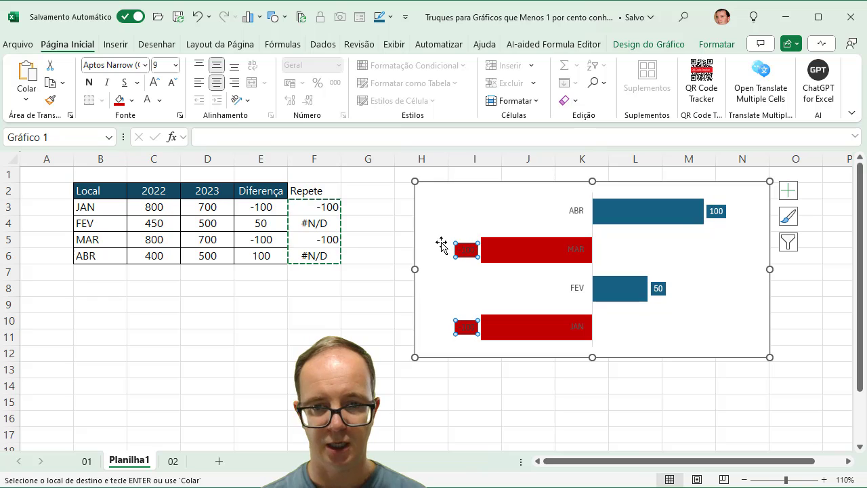
click(154, 104)
- Give the month labels white text on a black fill and move the chart left over the Repete column
click(574, 214)
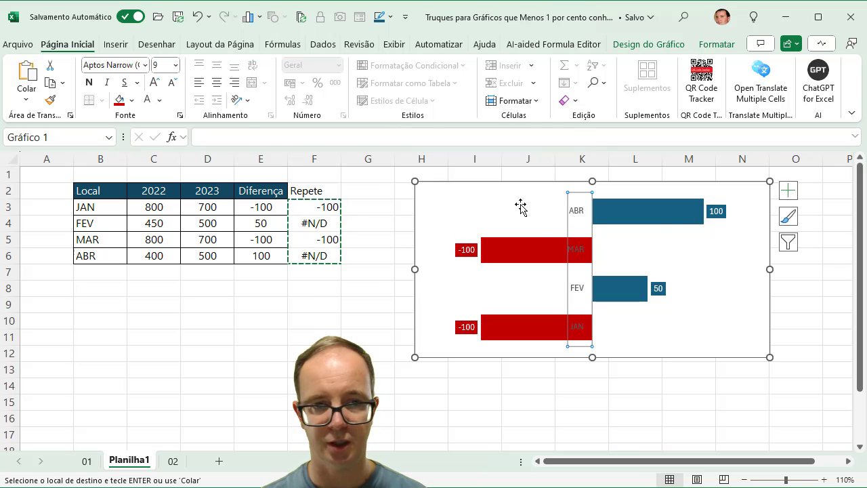
click(131, 99)
click(140, 188)
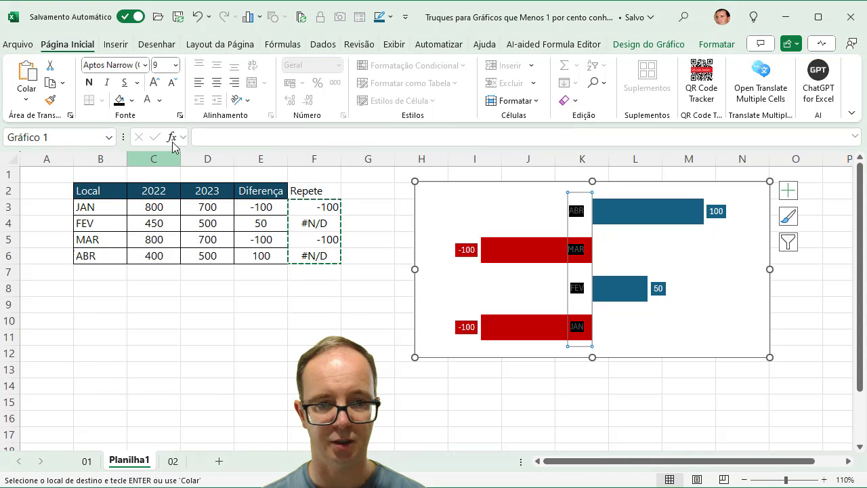
click(147, 100)
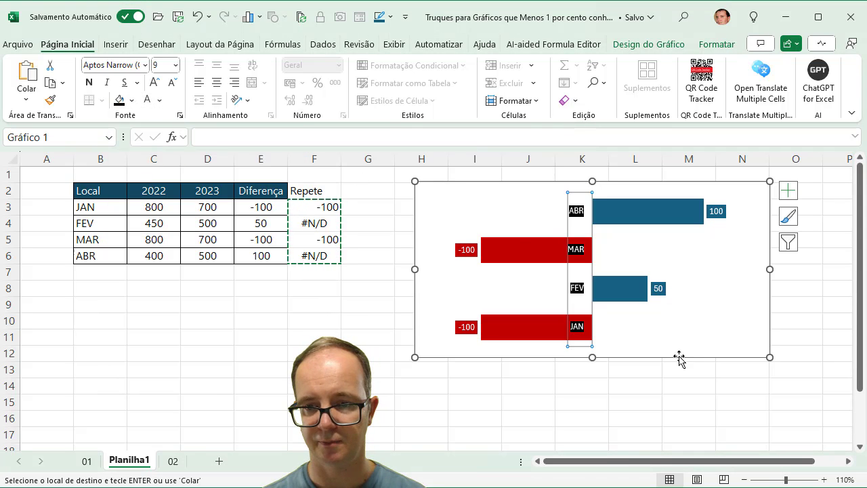
drag(673, 359, 546, 361)
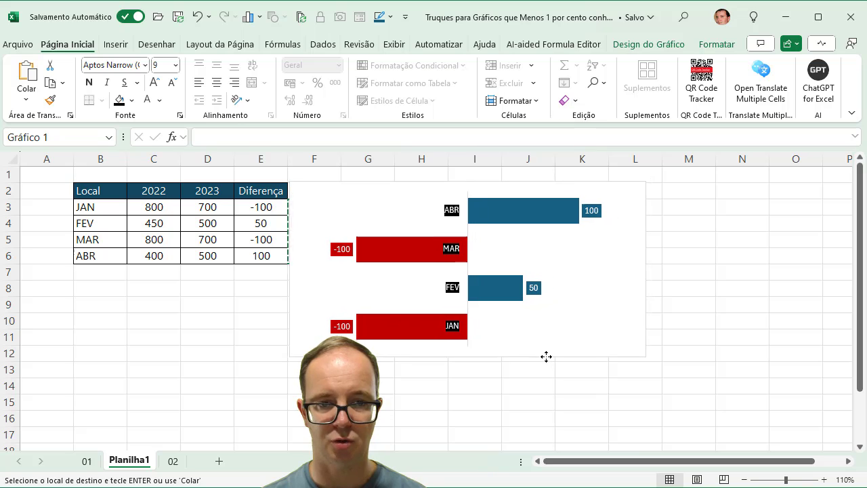
- Enter 900 as JAN's 2023 value in D3
click(720, 316)
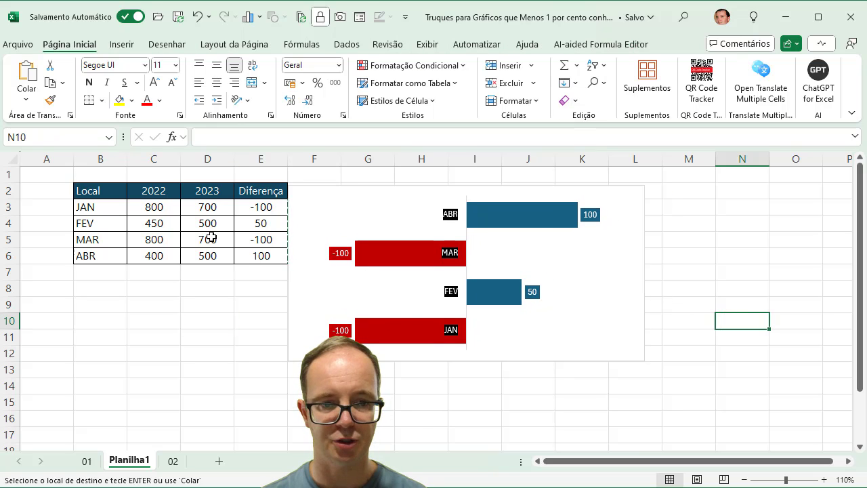
click(208, 210)
text(9)
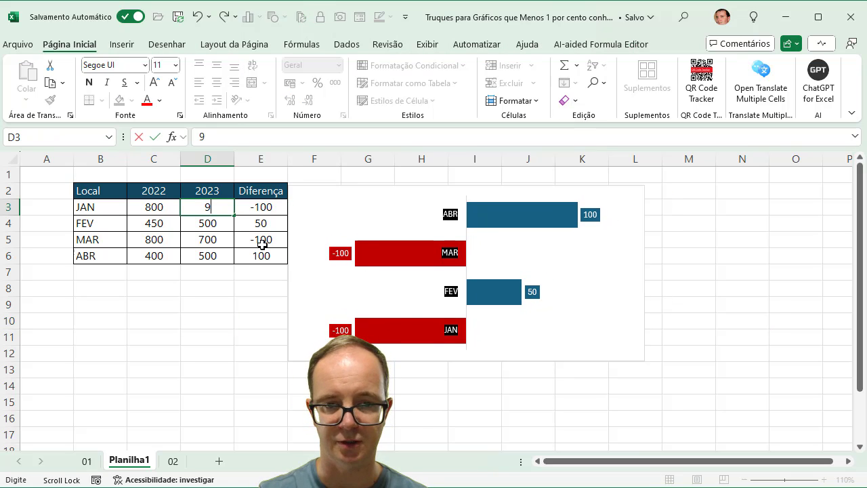
text(00)
key(Return)
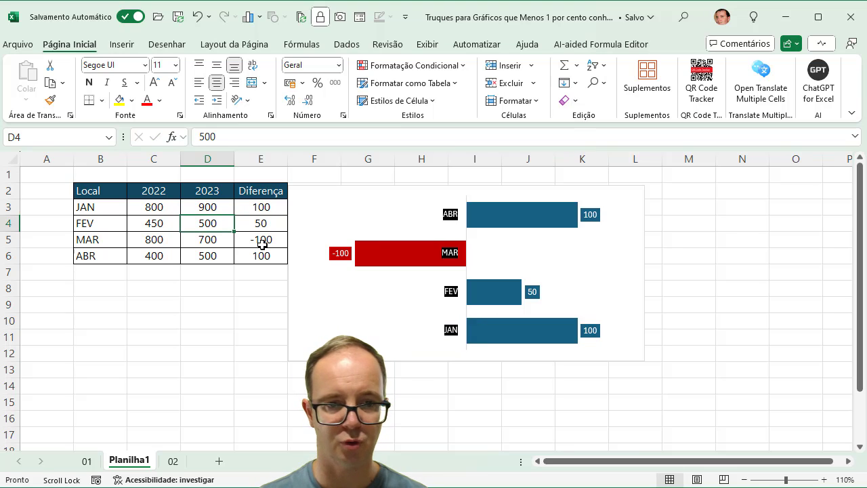
- Replace ABR's 2023 value in D6 with 200
click(215, 255)
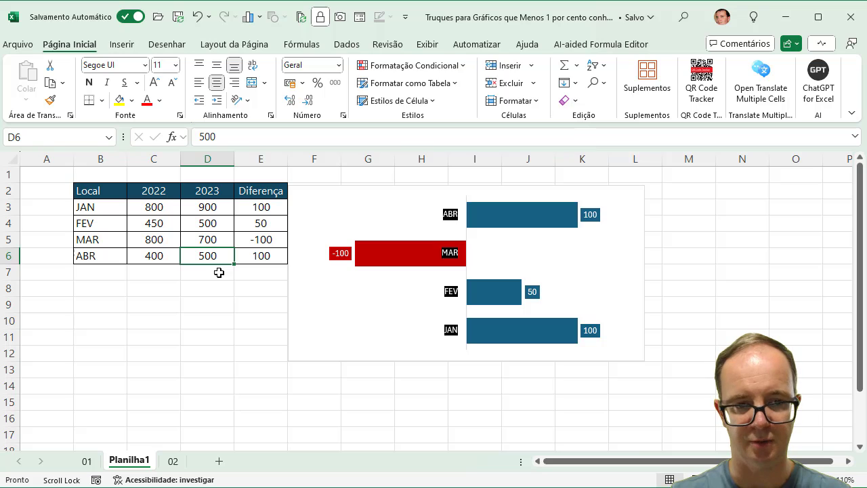
key(BackSpace)
text(200)
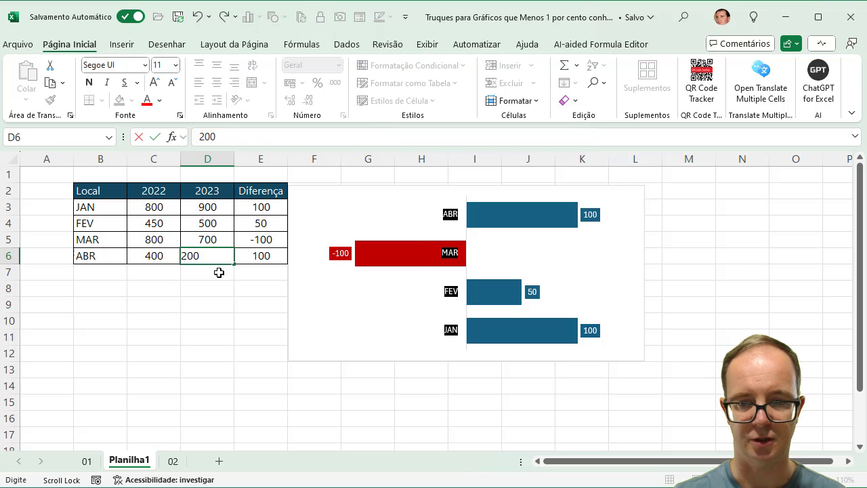
key(Return)
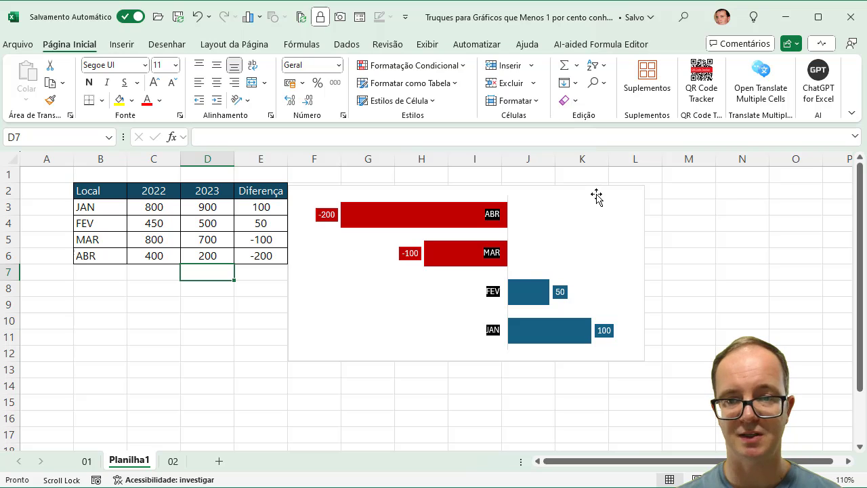
- Shift the chart aside and back over the Repete column, then go to sheet 01
drag(596, 196, 682, 197)
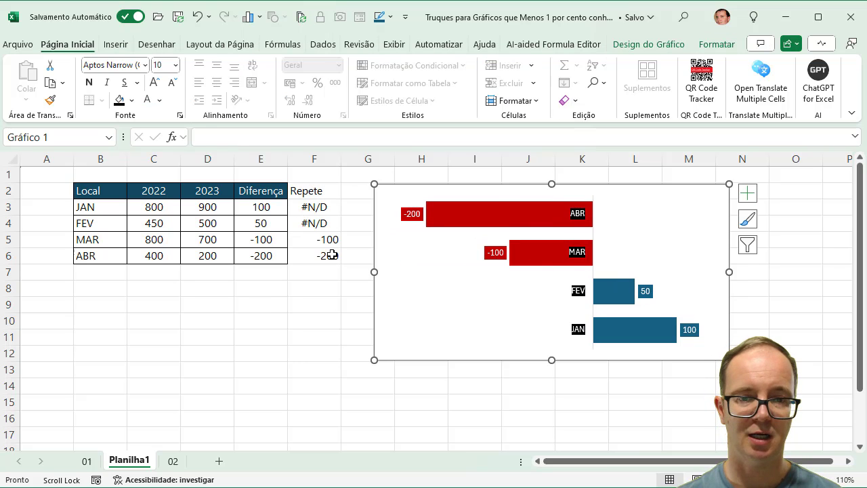
drag(415, 198, 335, 190)
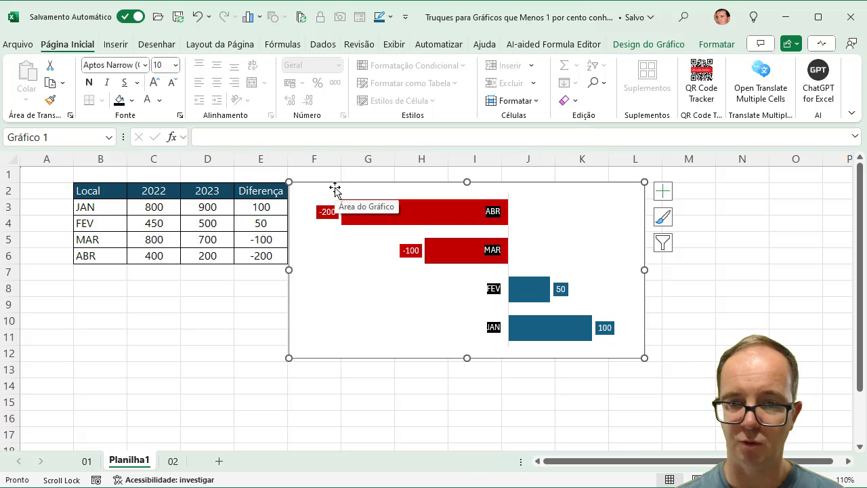
click(88, 462)
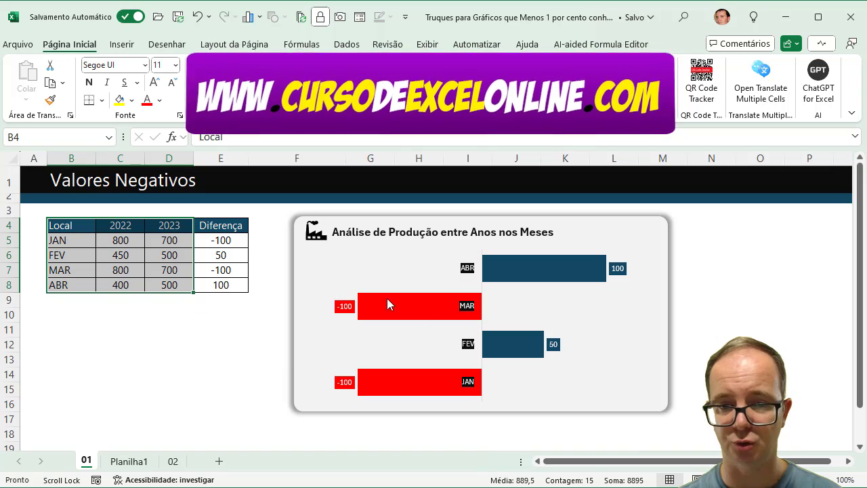
- On sheet 02, select the table B4:E8 from Local through Diferença
click(172, 461)
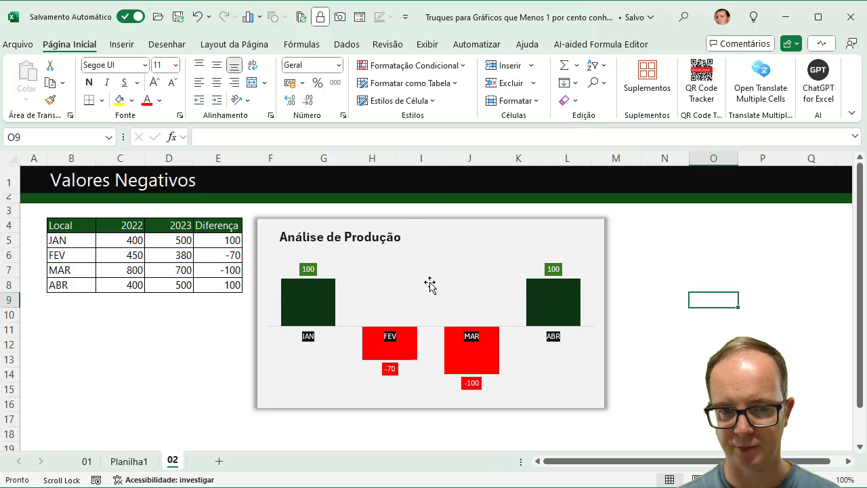
drag(61, 225, 173, 285)
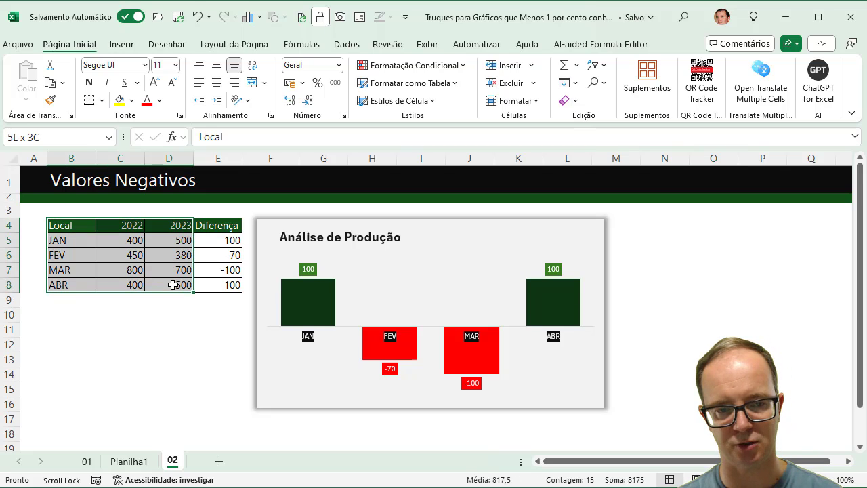
drag(173, 284, 233, 288)
- Paste the copied table at B2 of a new sheet and check E3's difference formula
key(ctrl+c)
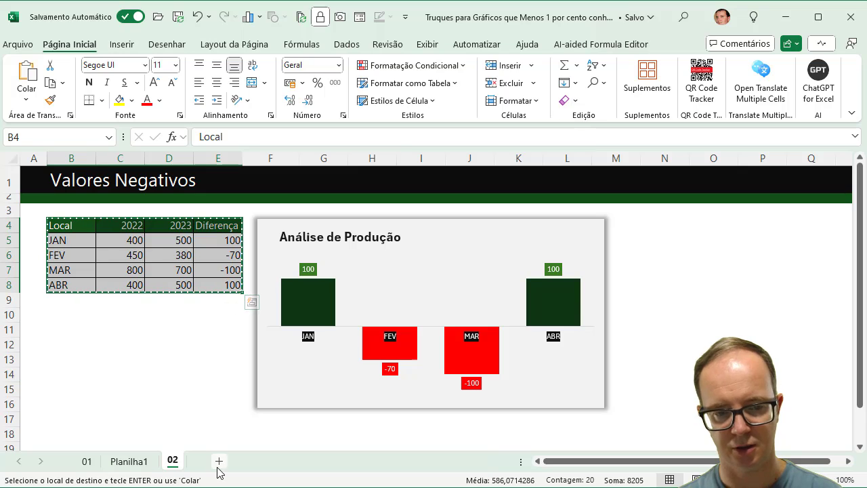
click(219, 460)
click(92, 190)
key(ctrl+v)
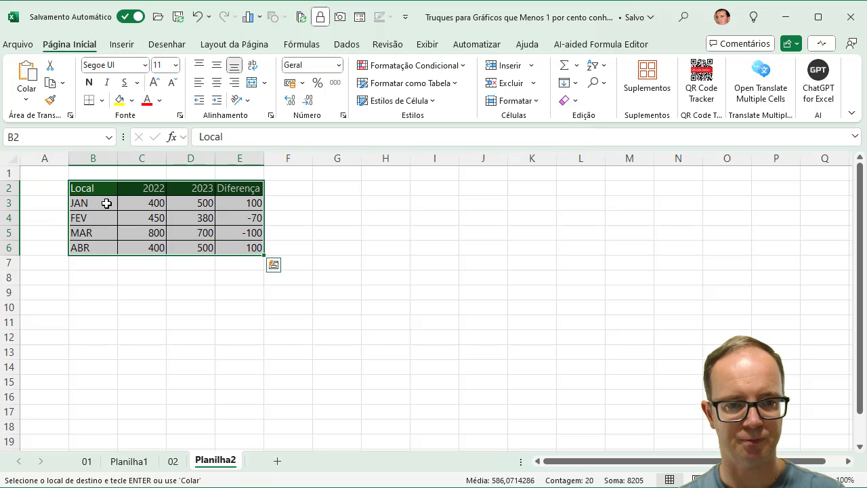
click(245, 202)
double_click(251, 202)
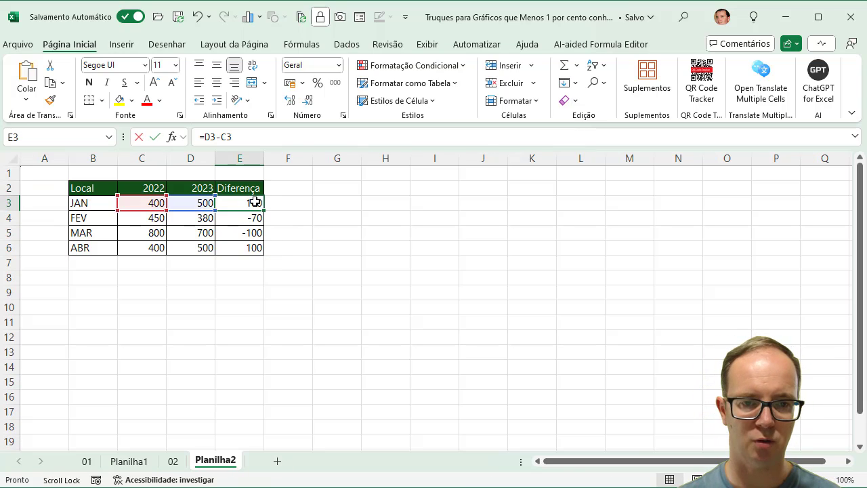
key(Return)
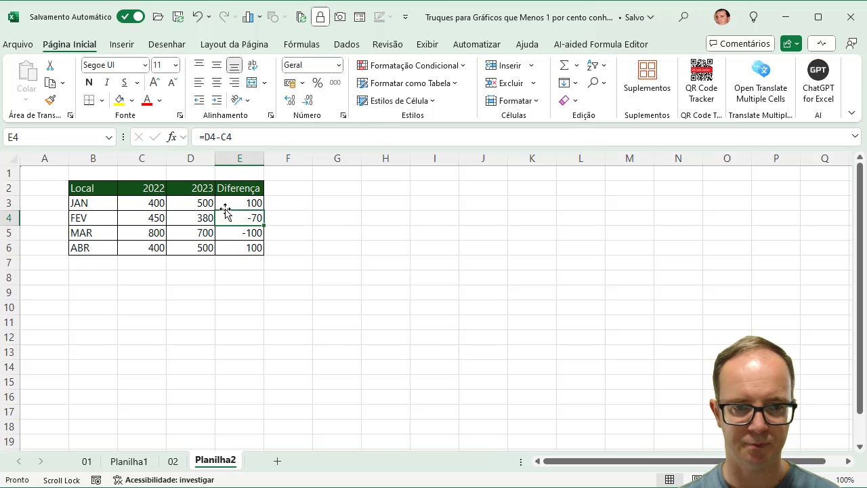
- Add a 'Repete' header in F2 and enter =SE(E3<0;E3;NÃO.DISP()) in F3
click(299, 191)
text(Repet)
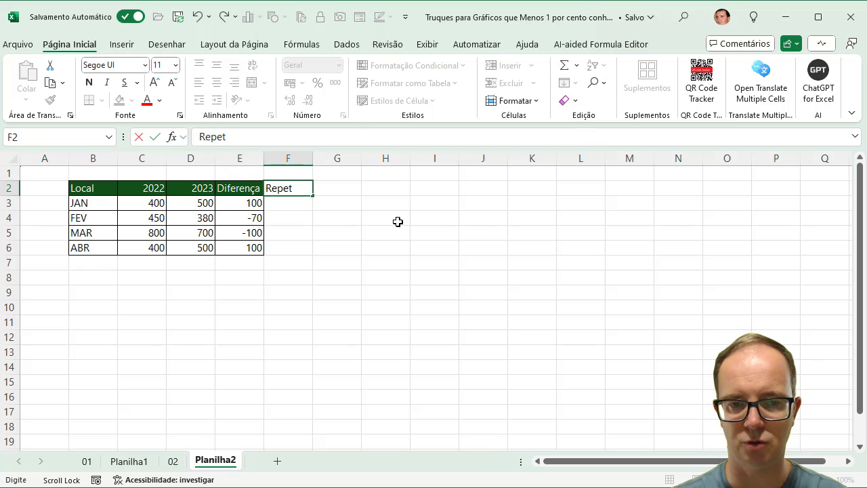
text(e)
key(Return)
text(=se)
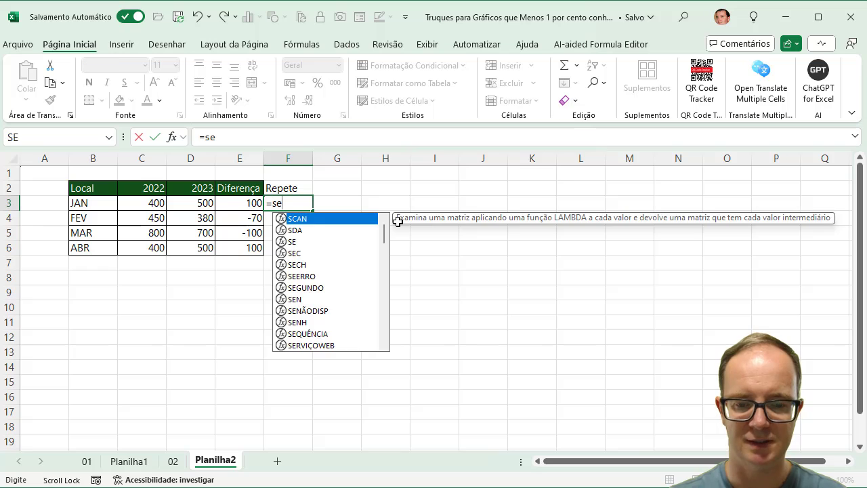
text(()
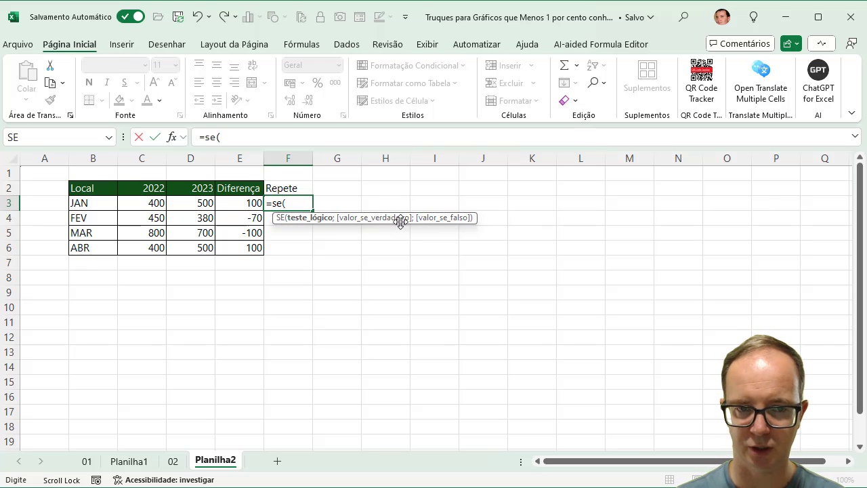
click(235, 204)
text(<)
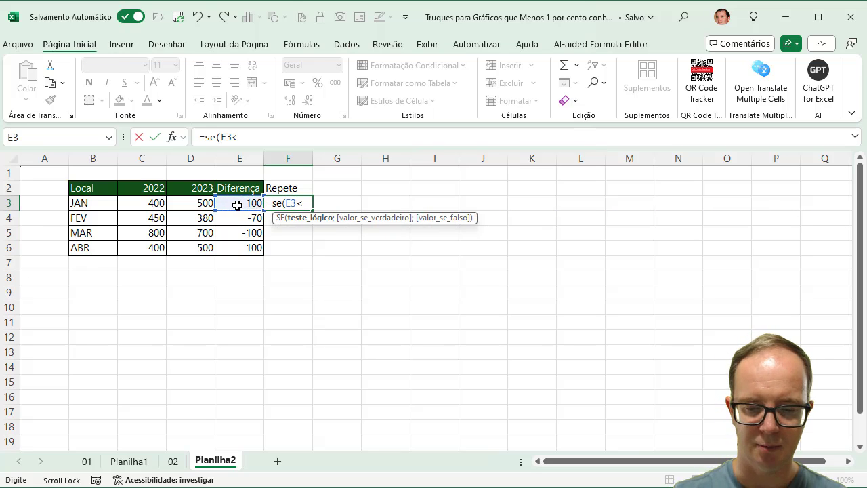
text(0;)
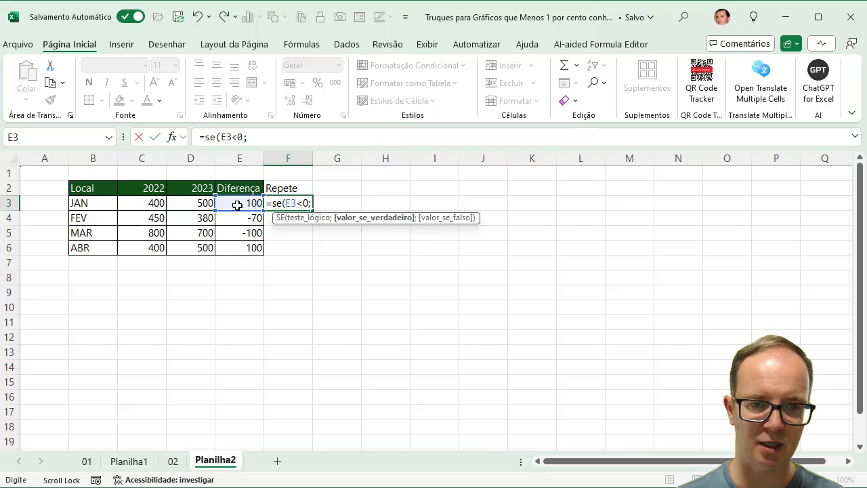
click(237, 205)
text(;n)
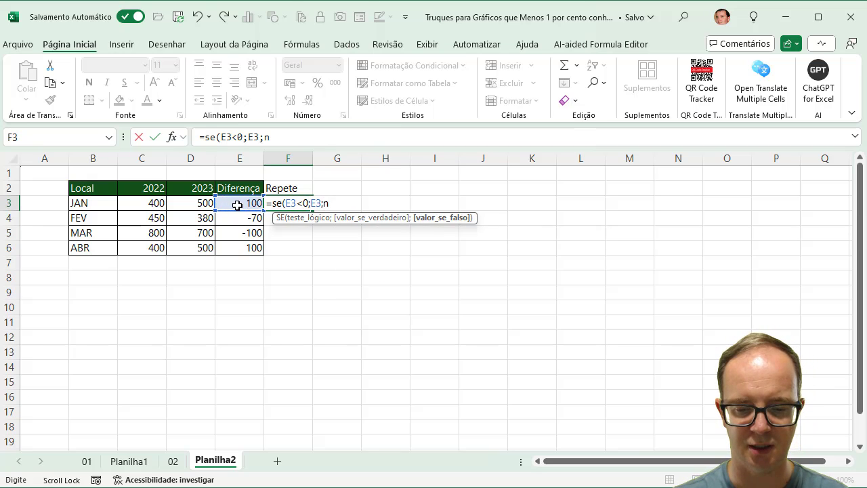
text(ão,disp)
key(BackSpace)
key(BackSpace)
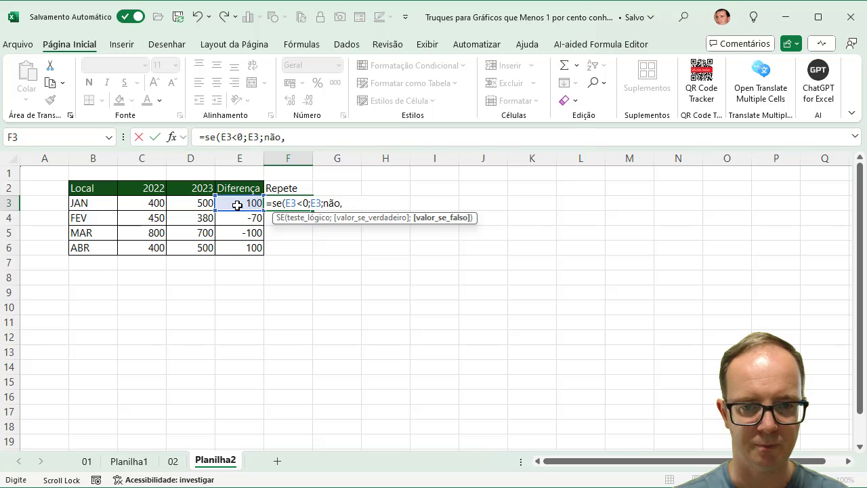
key(BackSpace)
text(.disp()
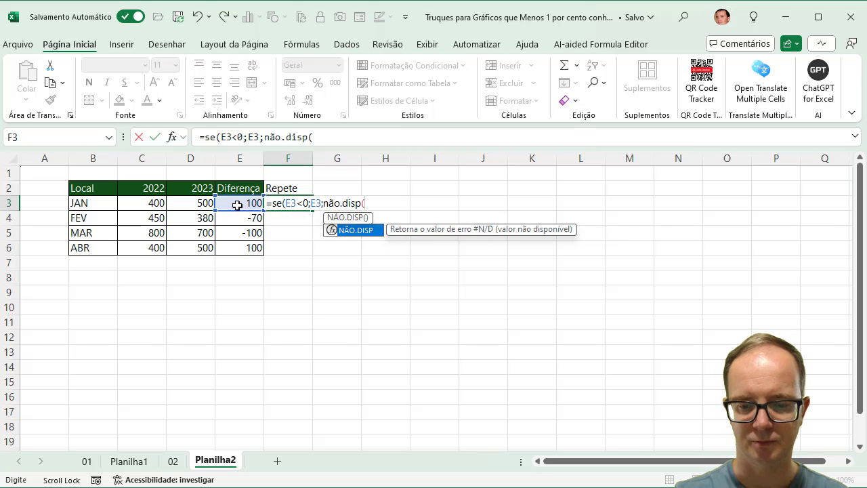
text()))
key(Return)
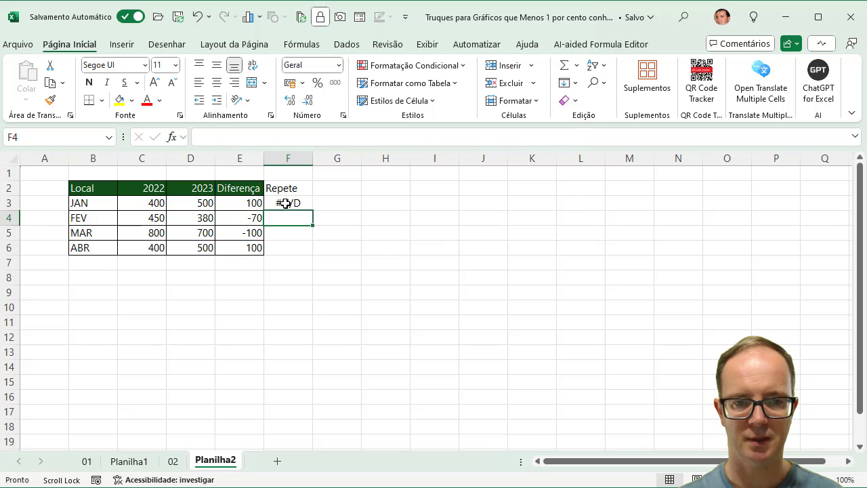
- Fill the Repete formula down to F6 and select B2:B6 together with E2:F6
click(287, 203)
drag(312, 210, 311, 256)
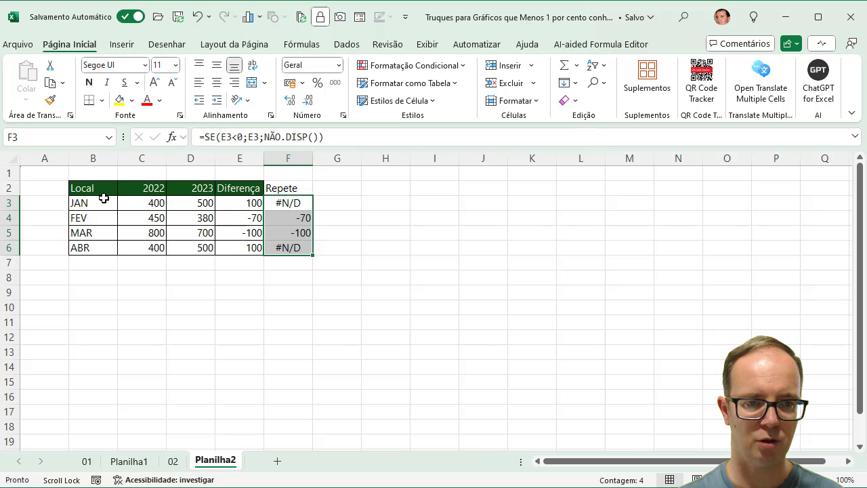
drag(100, 192, 94, 244)
ctrl+drag(240, 190, 295, 247)
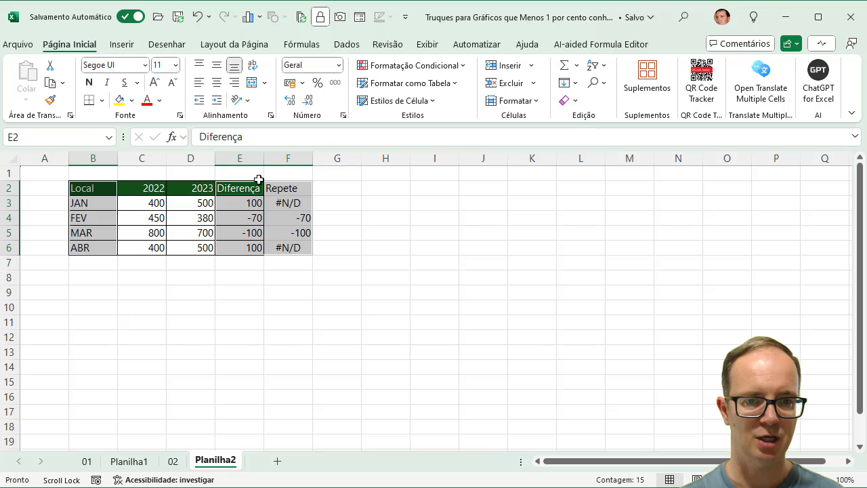
- Insert a clustered column chart of the selected data and place it right of the table
click(123, 46)
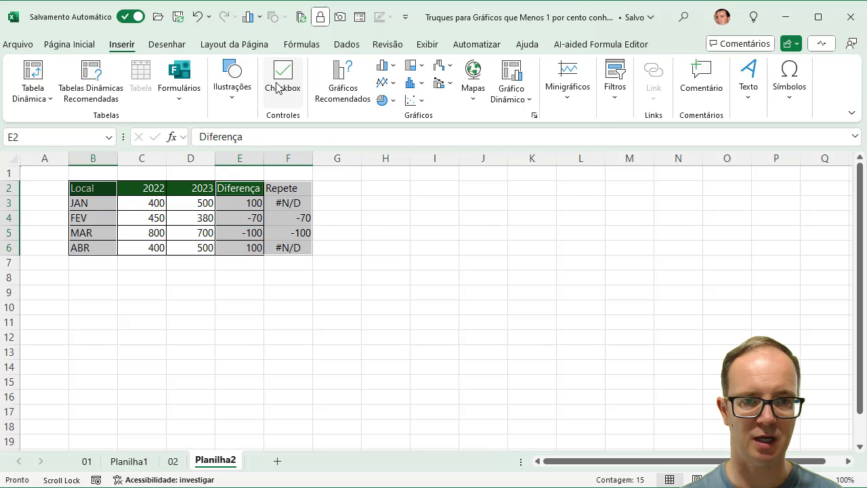
click(385, 65)
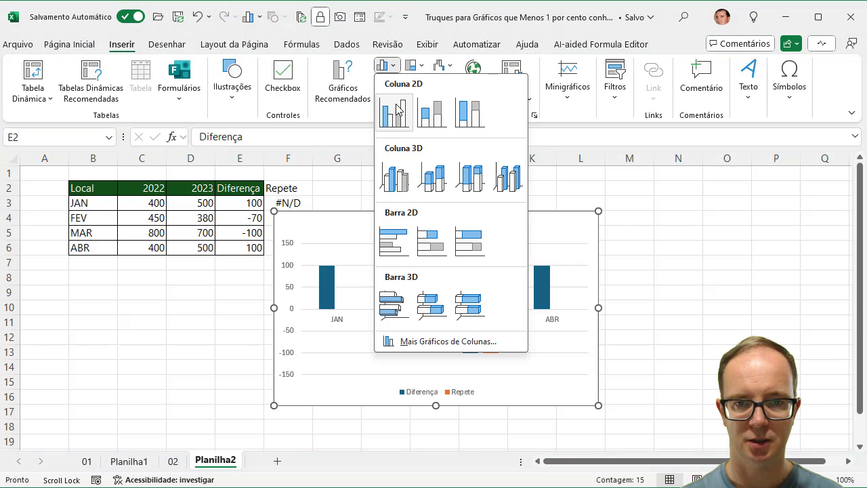
click(397, 111)
drag(475, 212, 549, 181)
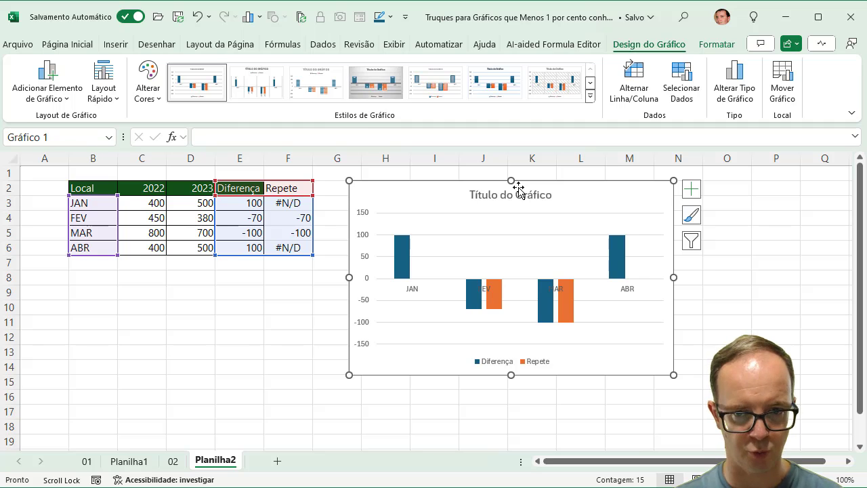
click(405, 263)
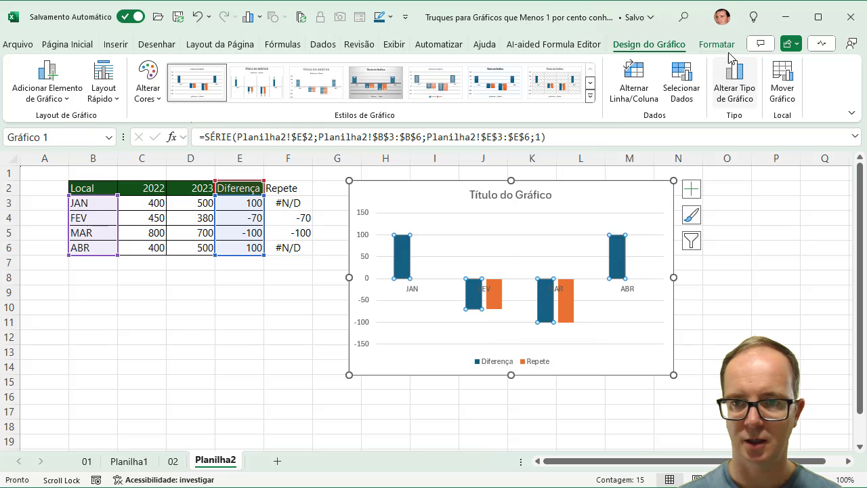
- Colour the Diferença bars dark green
click(717, 44)
click(433, 66)
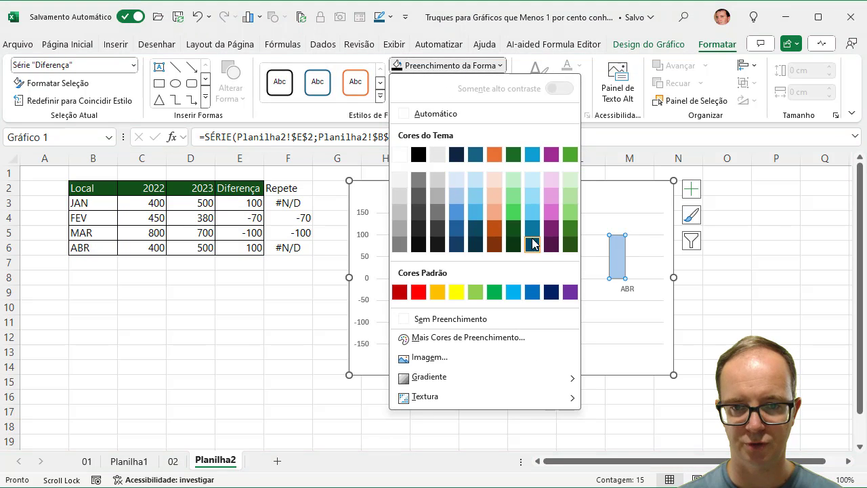
click(514, 229)
click(474, 65)
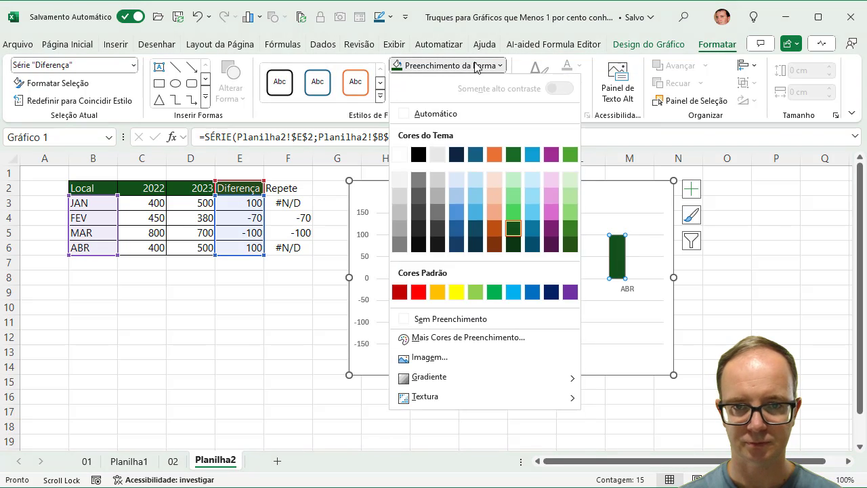
click(475, 65)
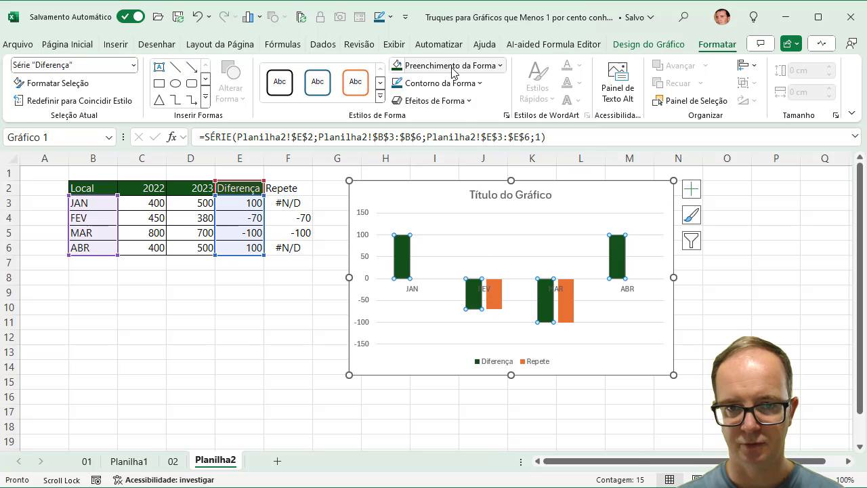
- Add Diferença data labels with a dark green fill and white text
click(692, 191)
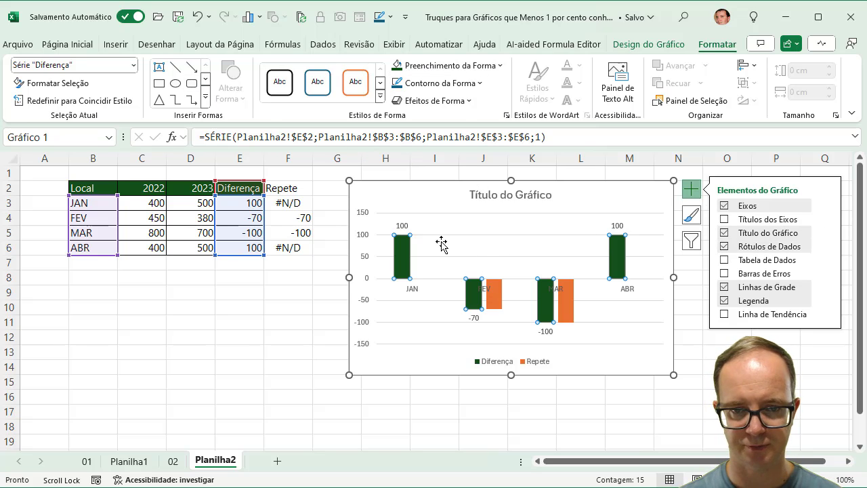
click(402, 226)
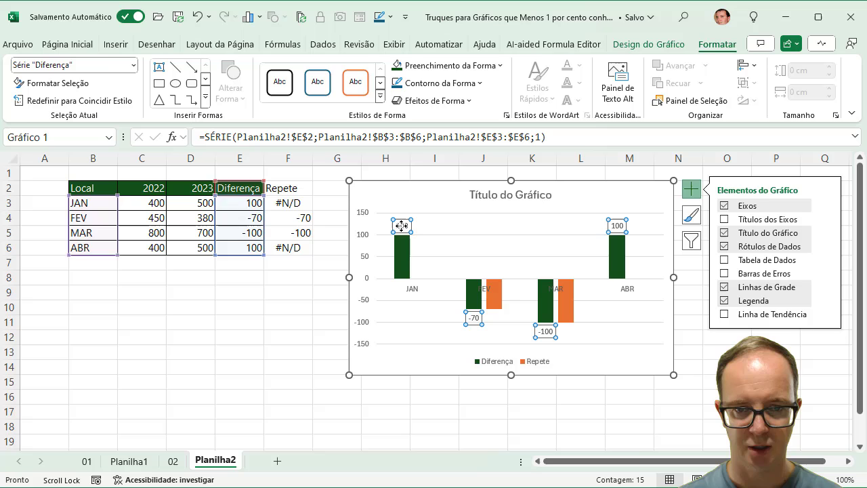
click(400, 66)
click(581, 65)
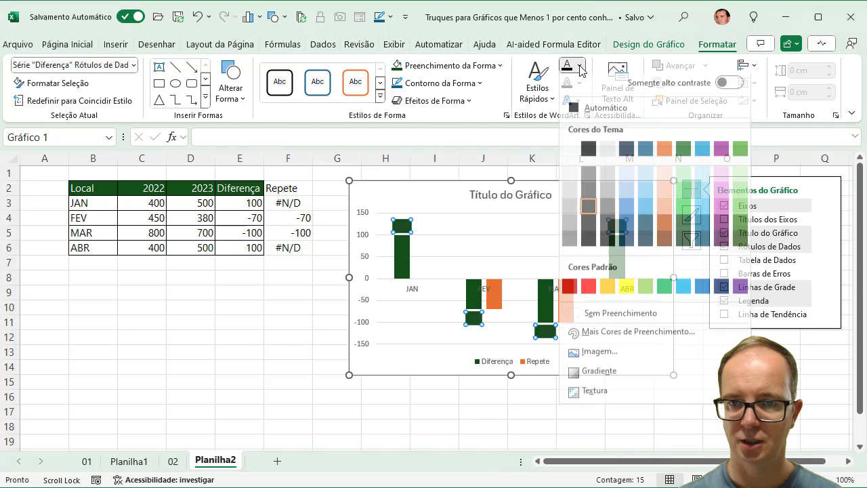
click(569, 155)
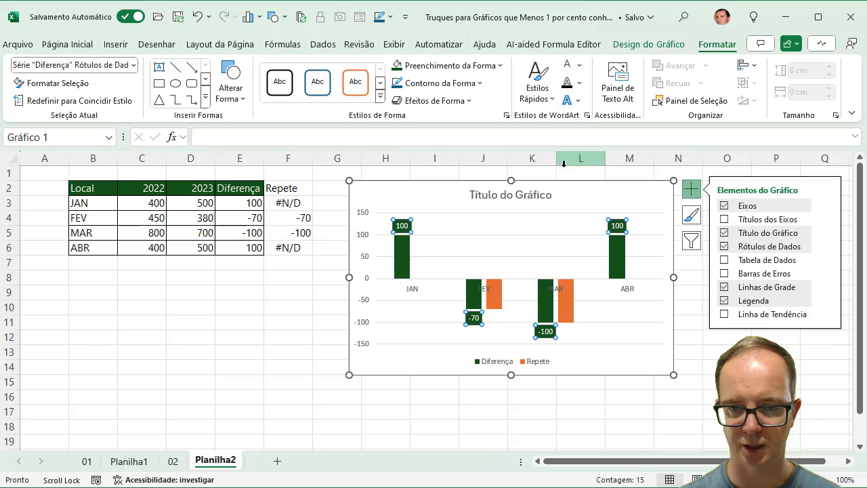
- Colour the Repete bars dark red
click(493, 291)
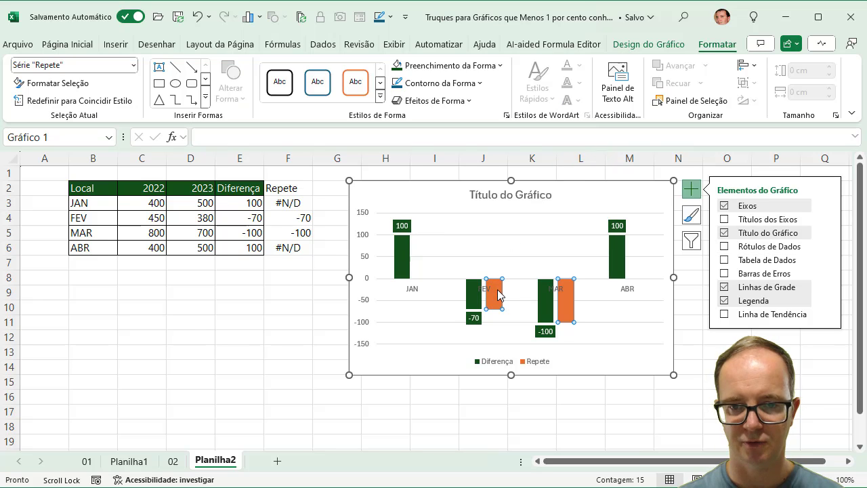
click(454, 67)
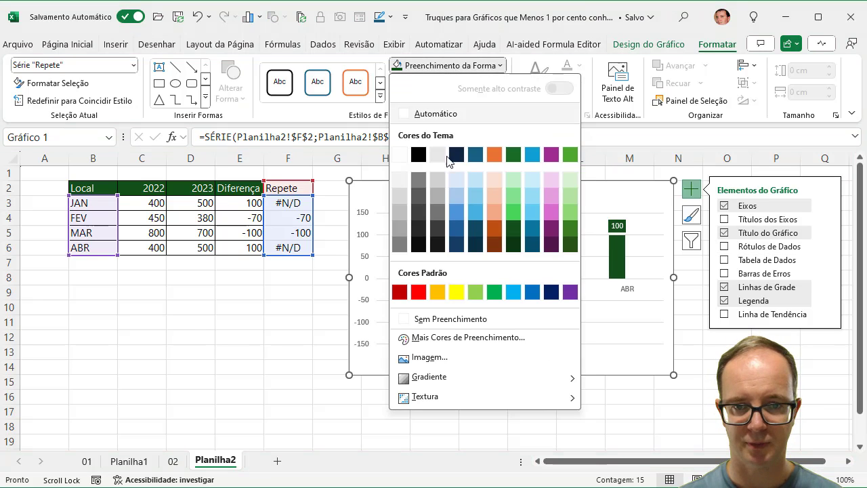
click(400, 292)
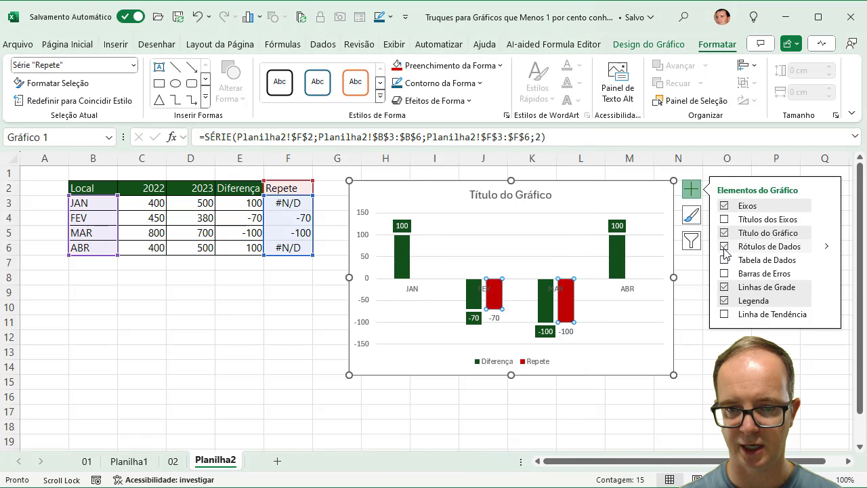
- Give the Repete data labels a dark red fill
click(493, 318)
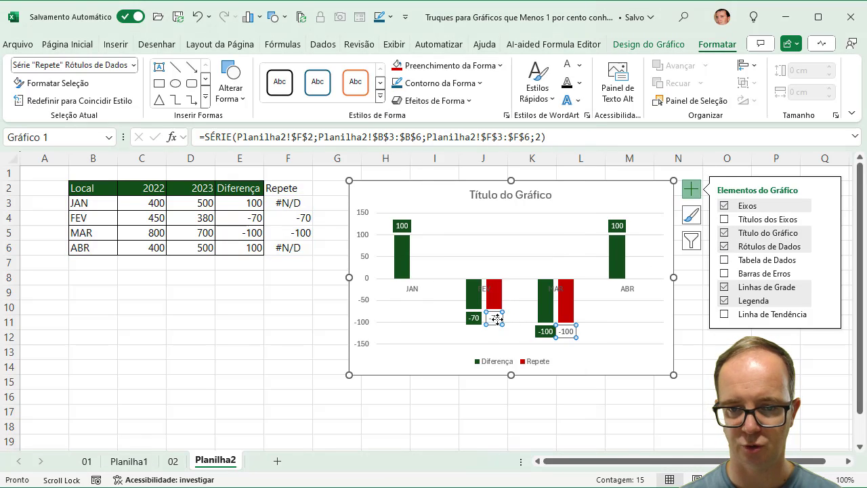
click(397, 68)
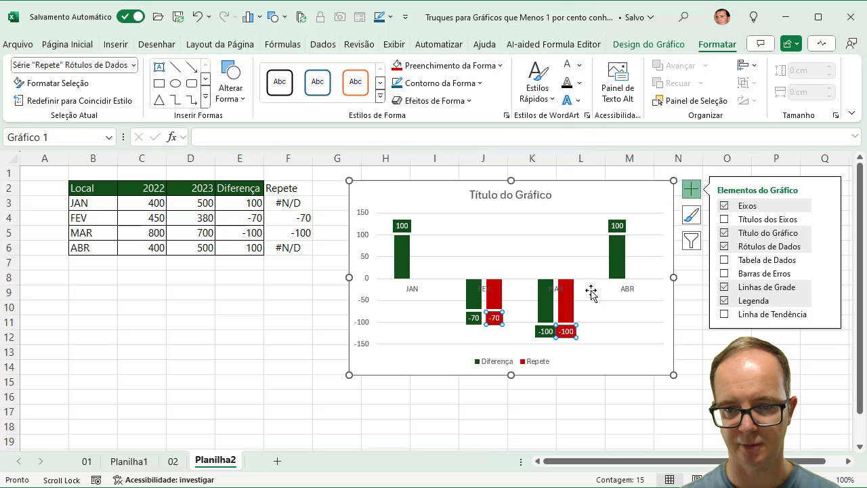
click(473, 300)
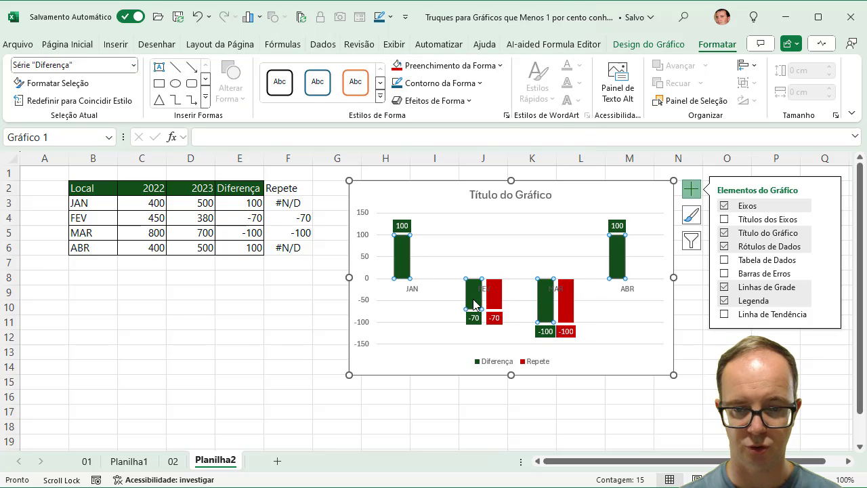
click(494, 304)
- Set the Repete series to a 40% gap width and 100% series overlap
right_click(493, 304)
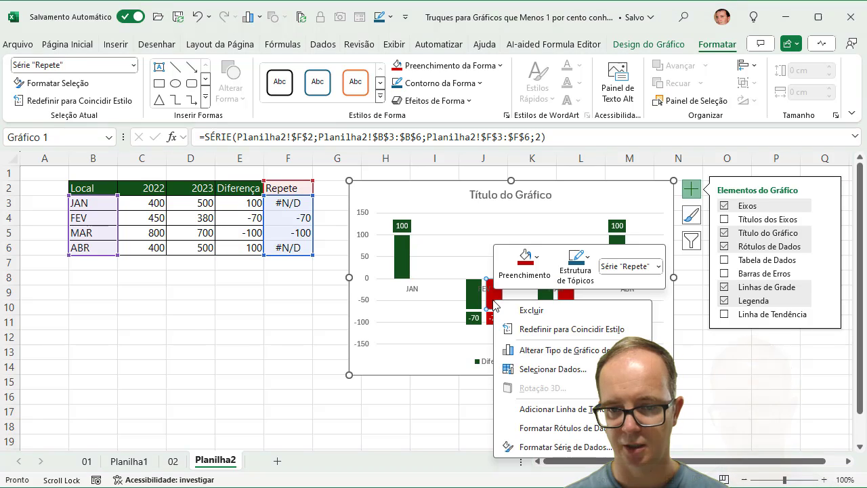
click(553, 450)
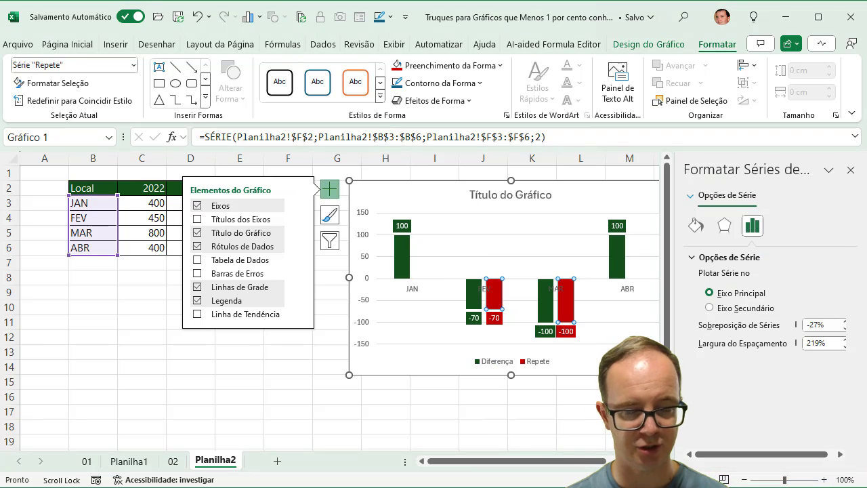
drag(832, 344, 792, 348)
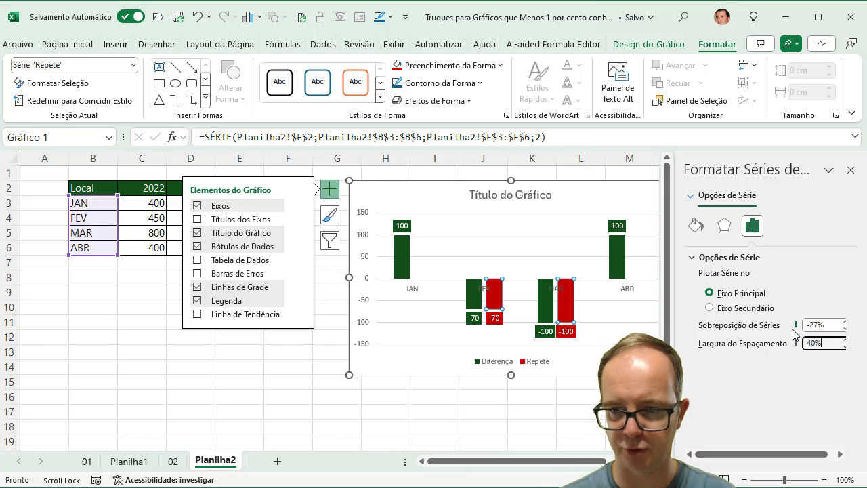
click(828, 325)
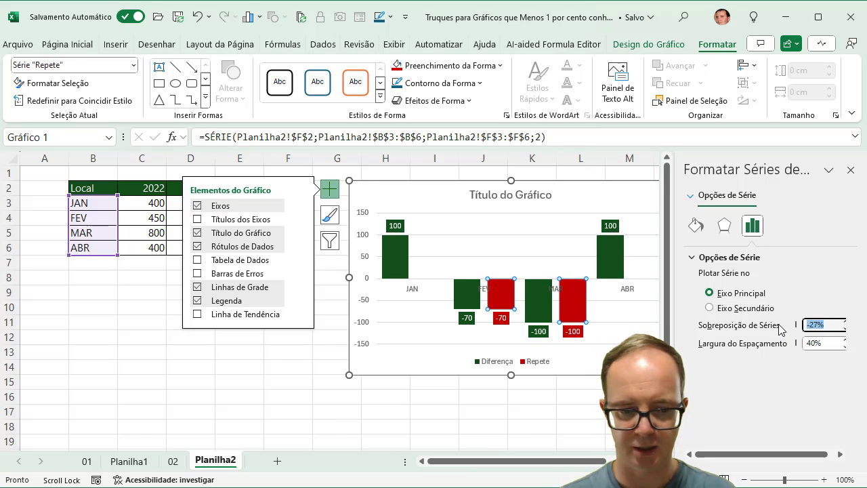
text(100)
key(Return)
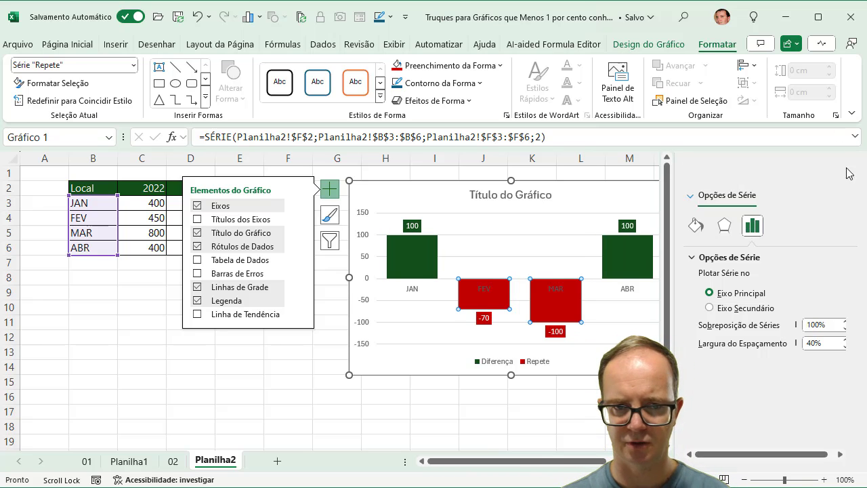
click(851, 170)
click(392, 322)
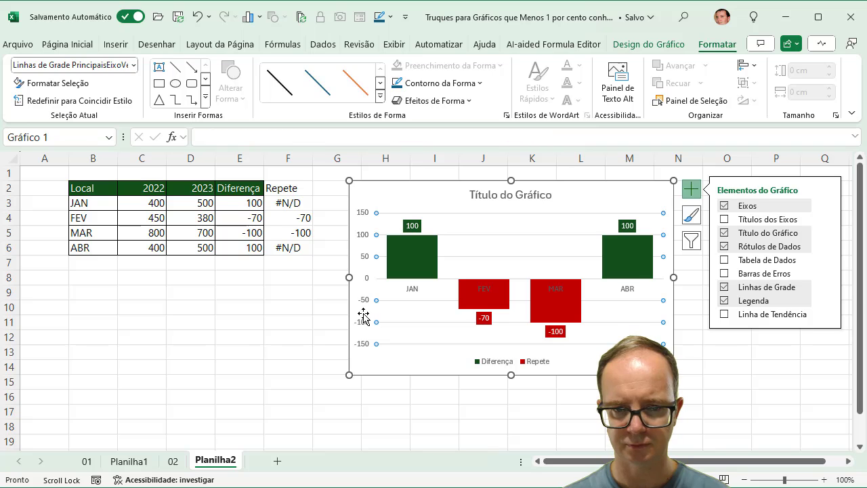
- Delete the vertical value axis, gridlines and legend from the chart
click(362, 315)
click(366, 303)
key(Delete)
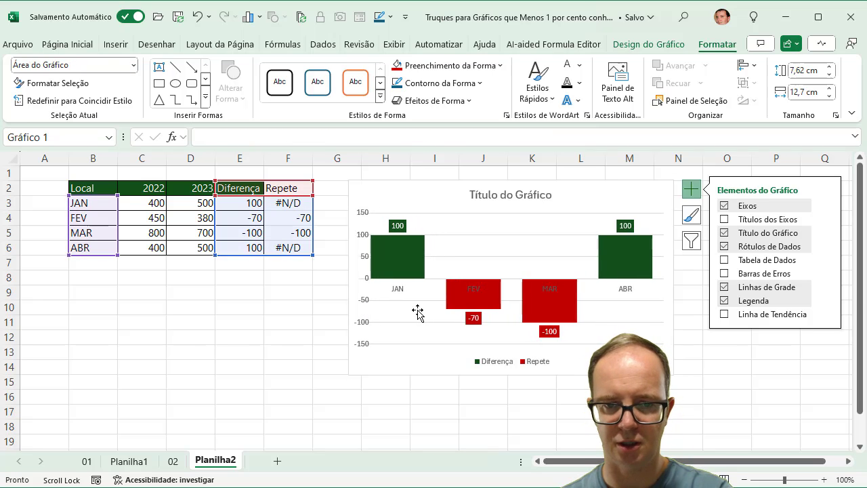
click(403, 302)
key(Delete)
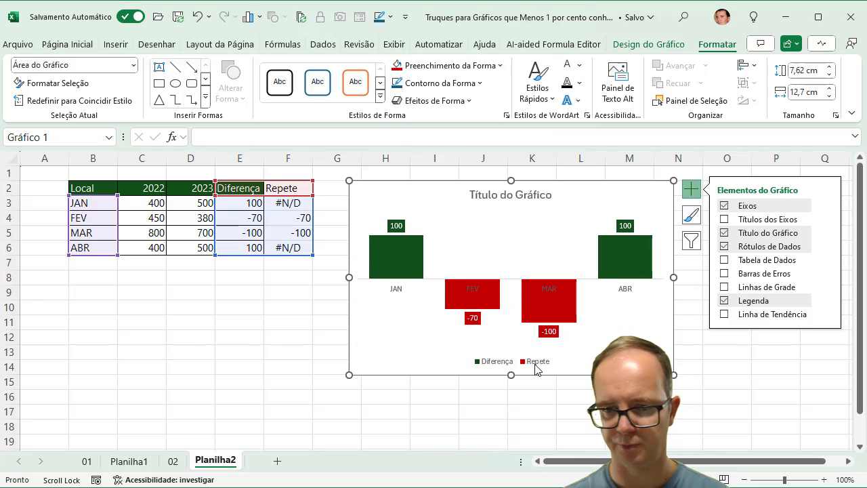
click(535, 364)
key(Delete)
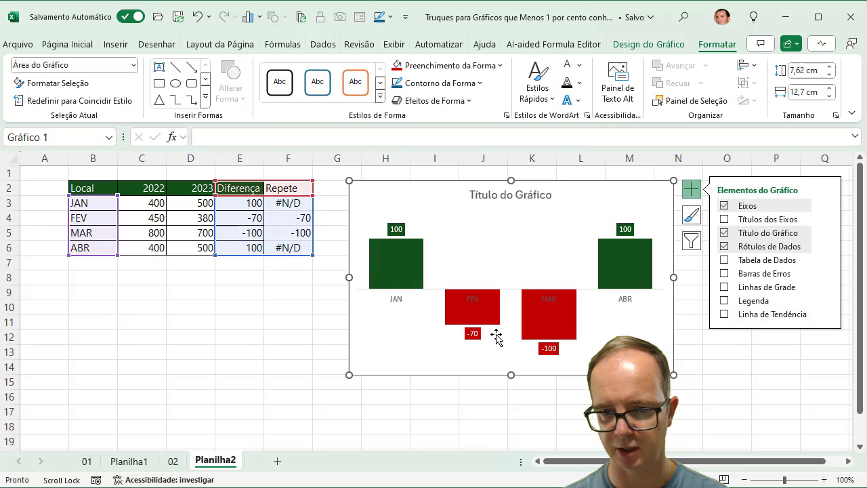
- Fill the month-label axis black and nudge the chart slightly left
click(473, 301)
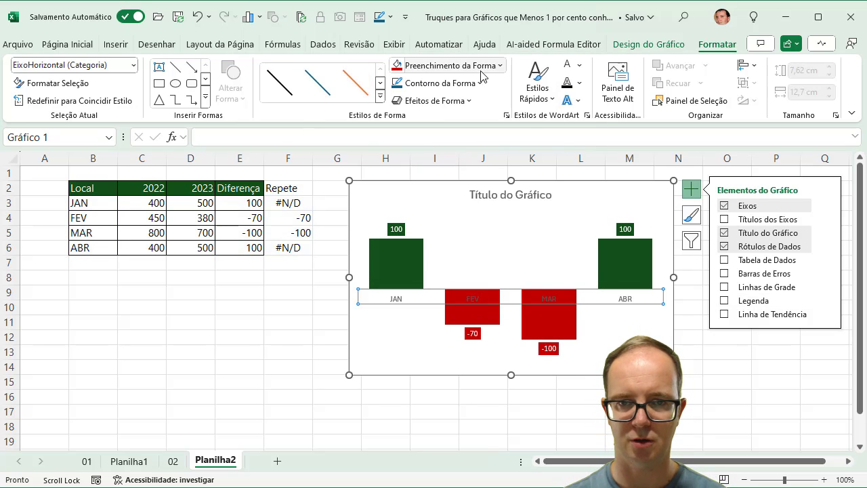
click(500, 65)
click(432, 163)
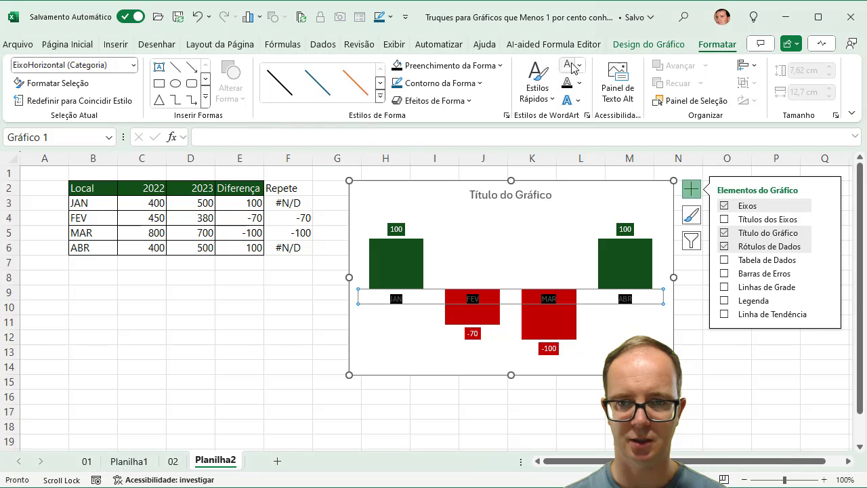
click(519, 233)
drag(645, 374, 622, 374)
- Change JAN's 2023 value in D3 to 300 so its -100 difference bar turns red
click(515, 415)
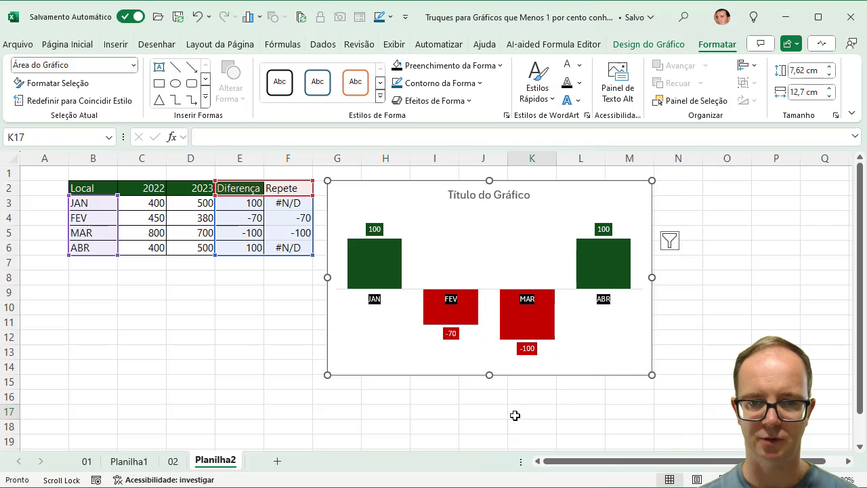
click(193, 202)
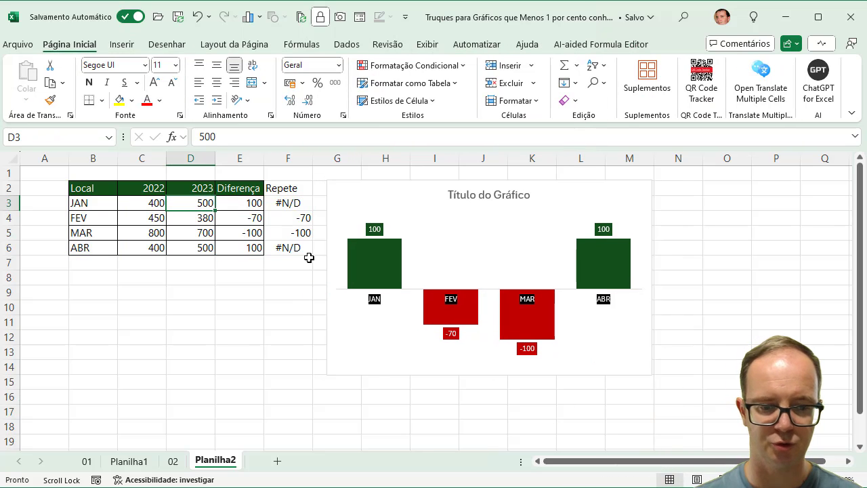
text(3)
key(Return)
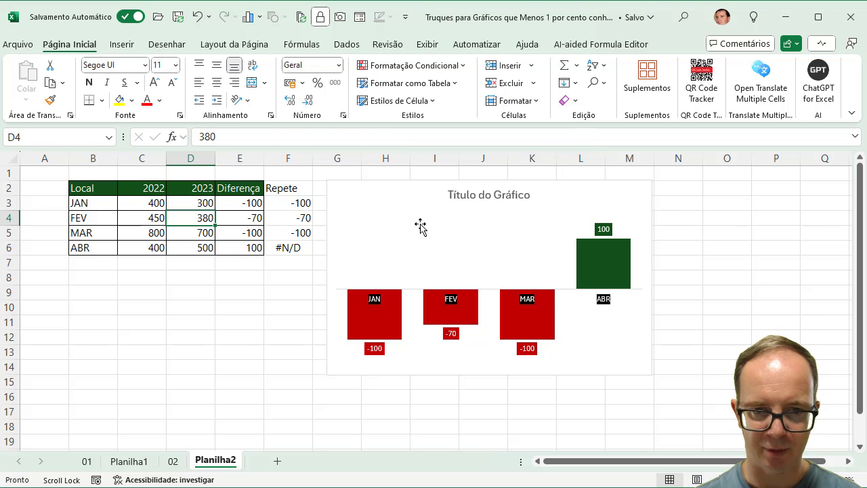
click(356, 182)
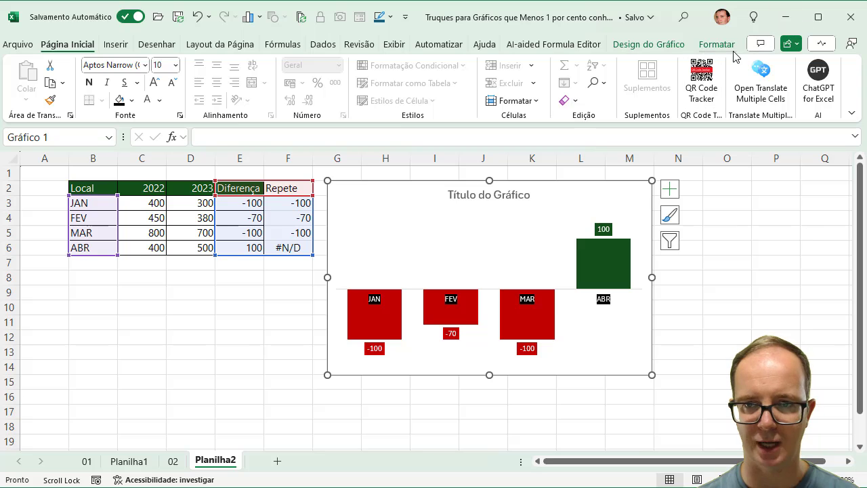
- Fill the chart background with a light gray gradient
click(718, 44)
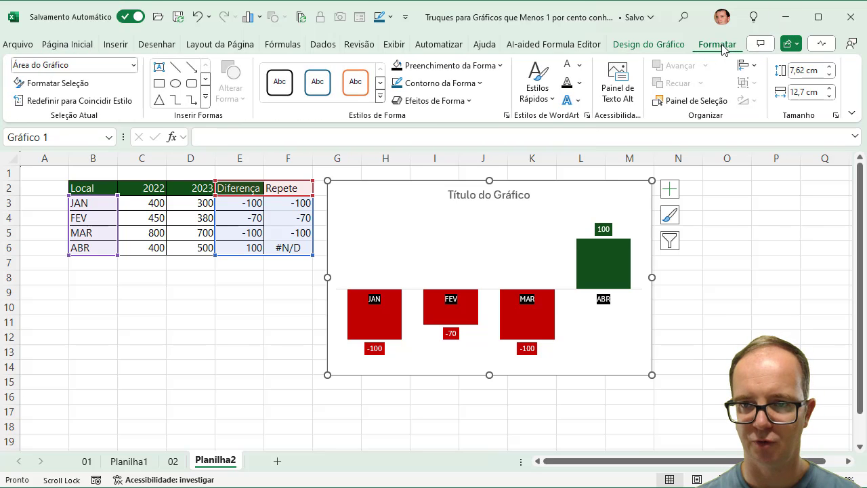
click(499, 65)
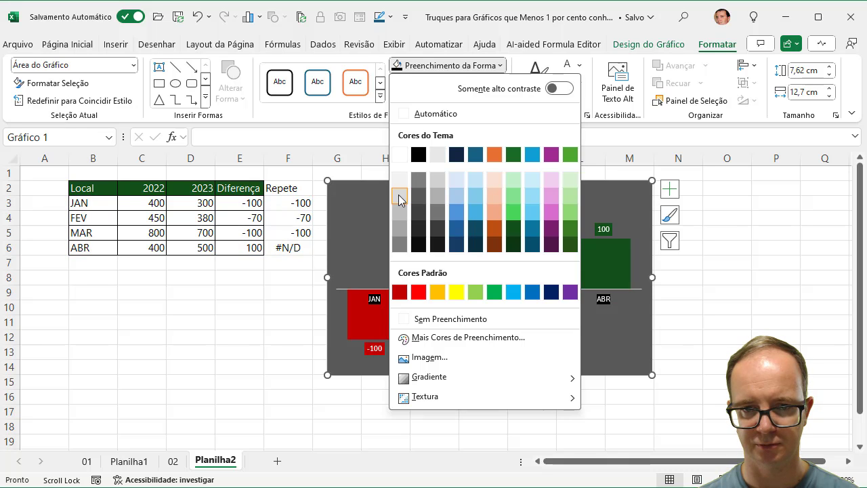
click(397, 241)
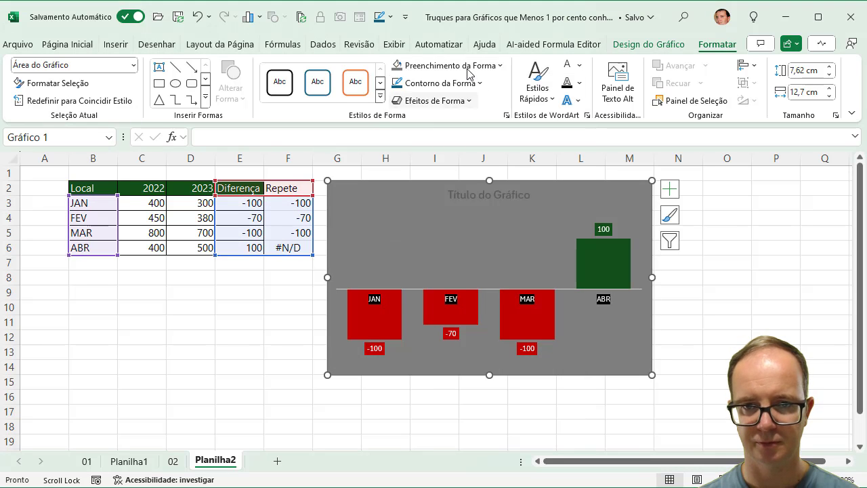
click(491, 66)
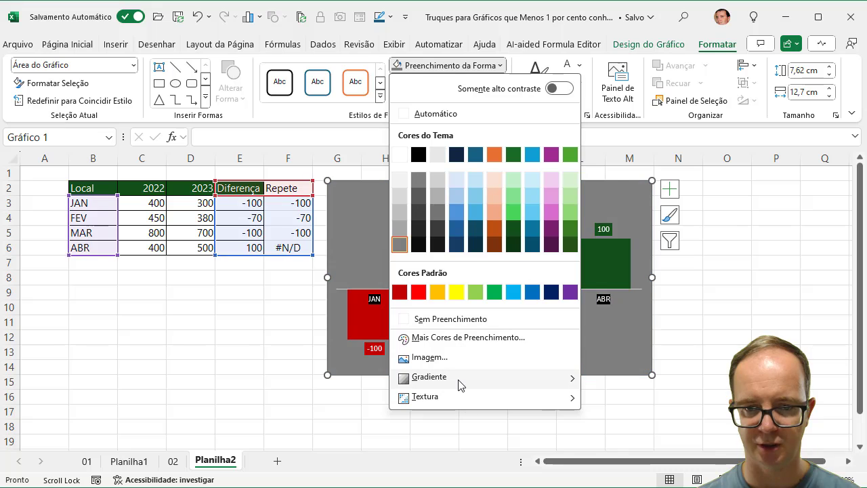
mouse_move(459, 382)
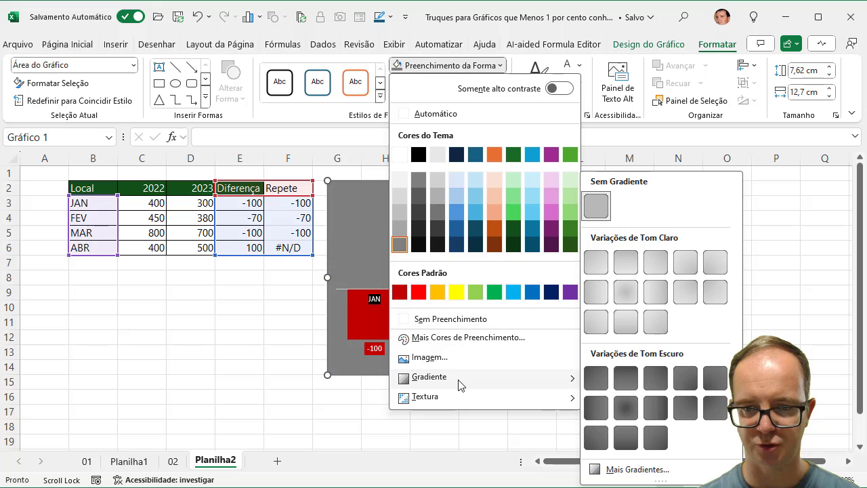
click(597, 266)
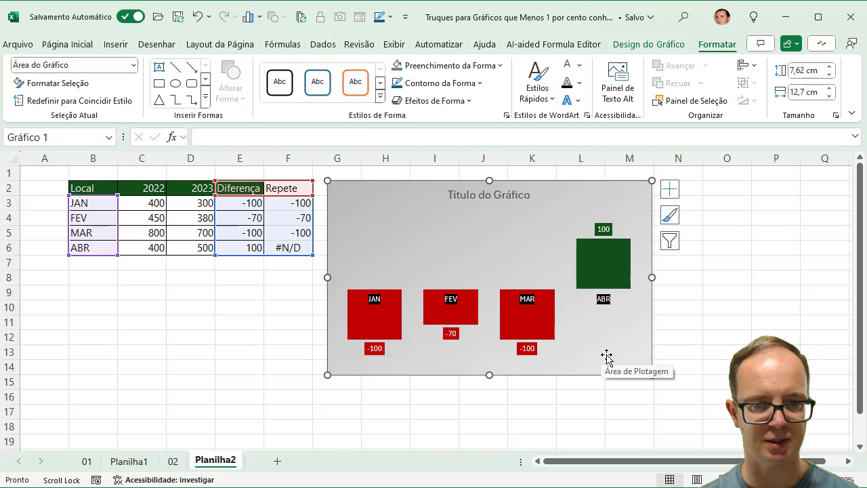
- Add an outer shadow to the chart and remove its outline
click(466, 102)
mouse_move(465, 156)
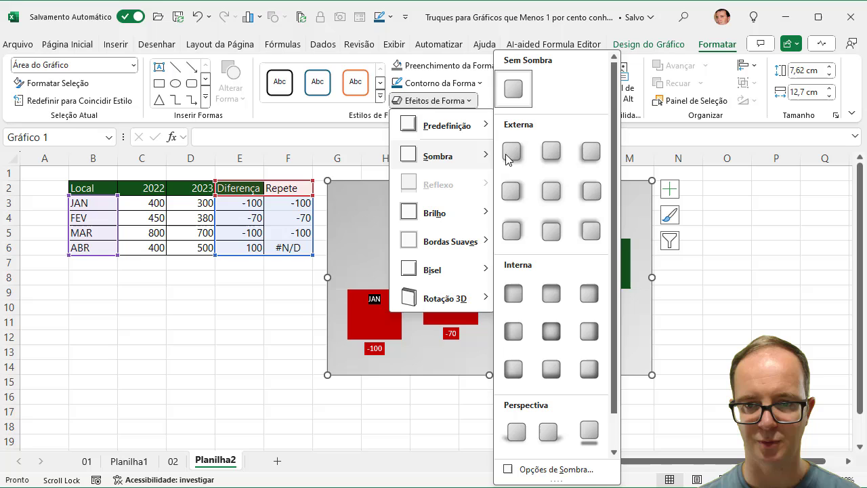
click(560, 194)
click(440, 83)
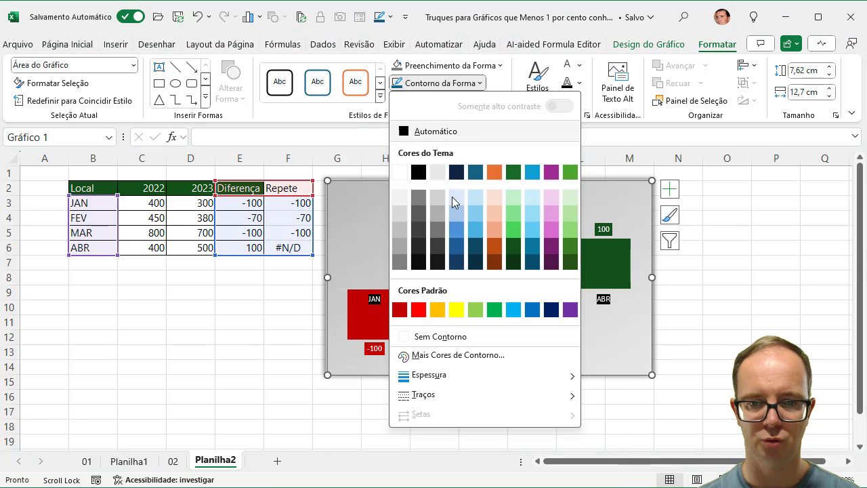
click(437, 337)
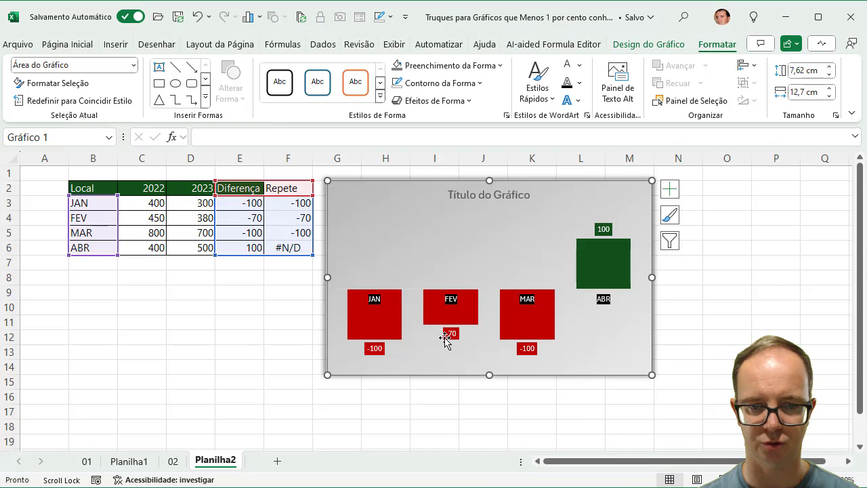
click(682, 325)
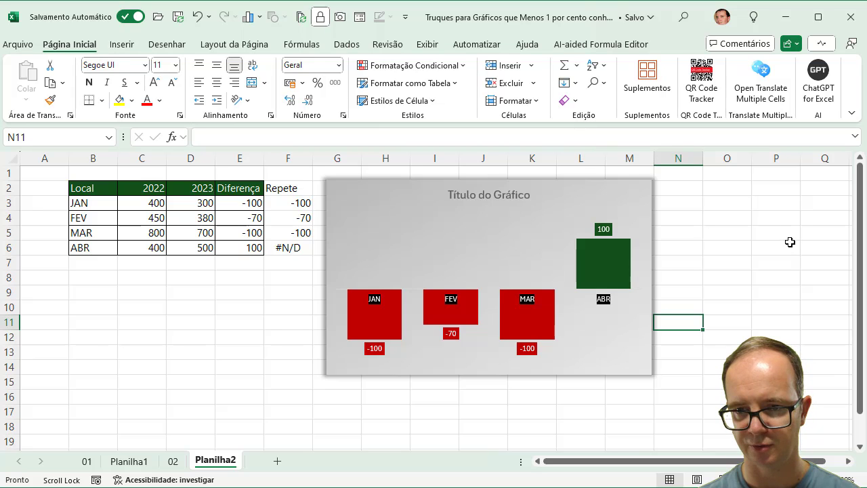
- Give the positive ABR bar a dark green gradient fill
click(595, 276)
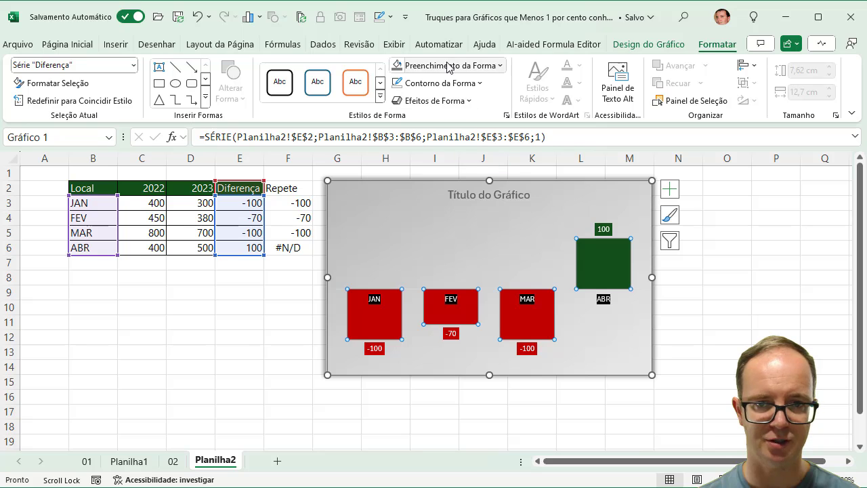
click(444, 65)
mouse_move(467, 379)
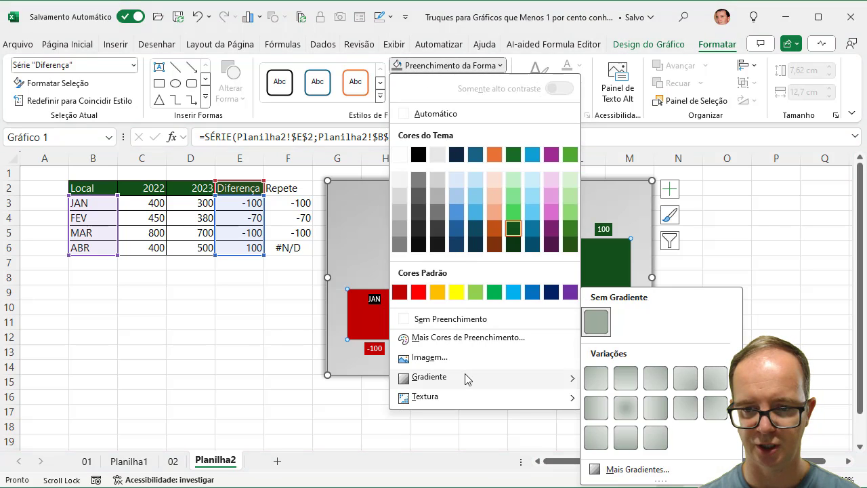
click(608, 247)
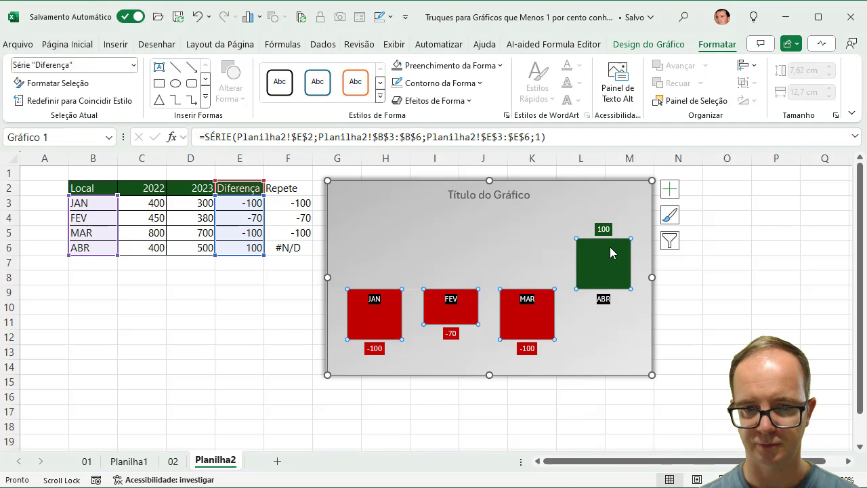
click(447, 65)
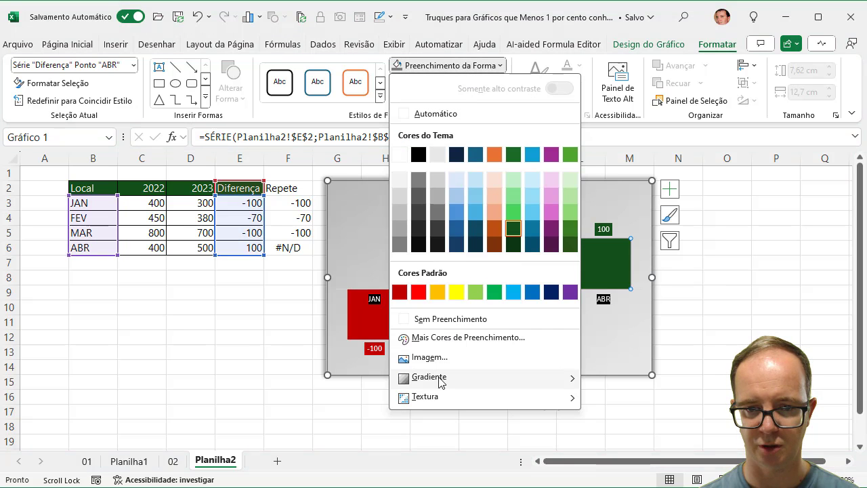
mouse_move(444, 385)
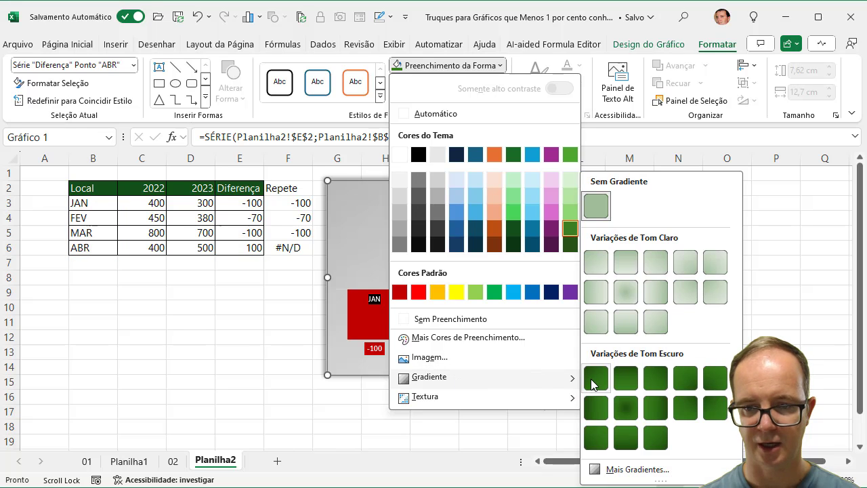
click(594, 384)
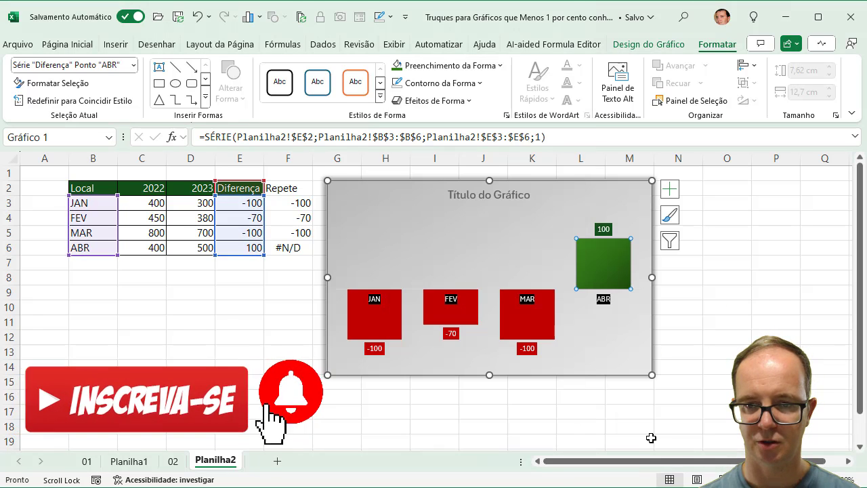
- Give the negative JAN, FEV and MAR bars a dark red gradient fill
click(376, 318)
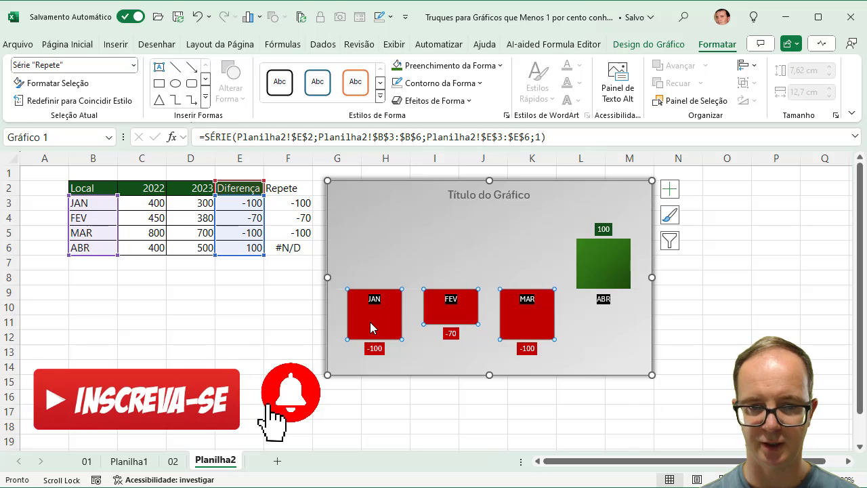
click(422, 67)
mouse_move(475, 377)
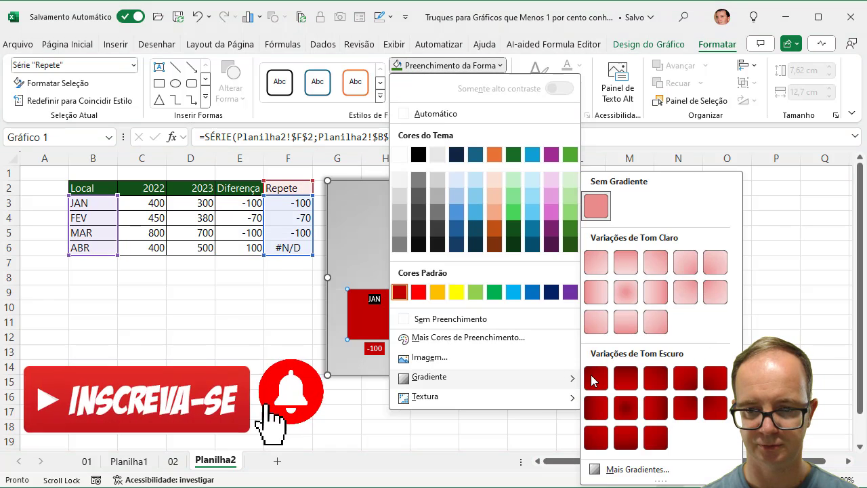
click(626, 444)
mouse_move(551, 386)
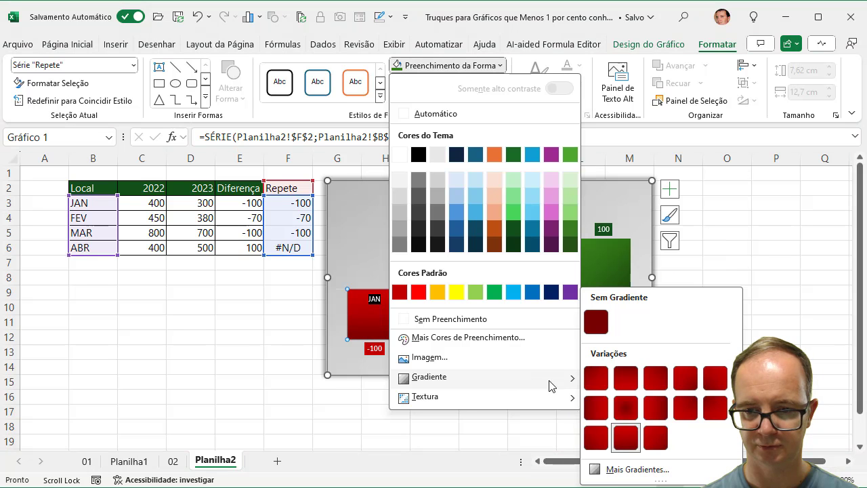
click(626, 378)
click(726, 232)
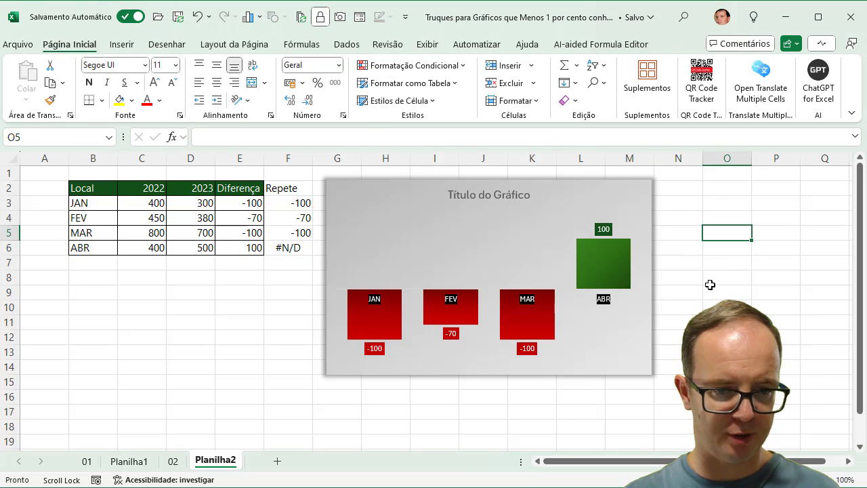